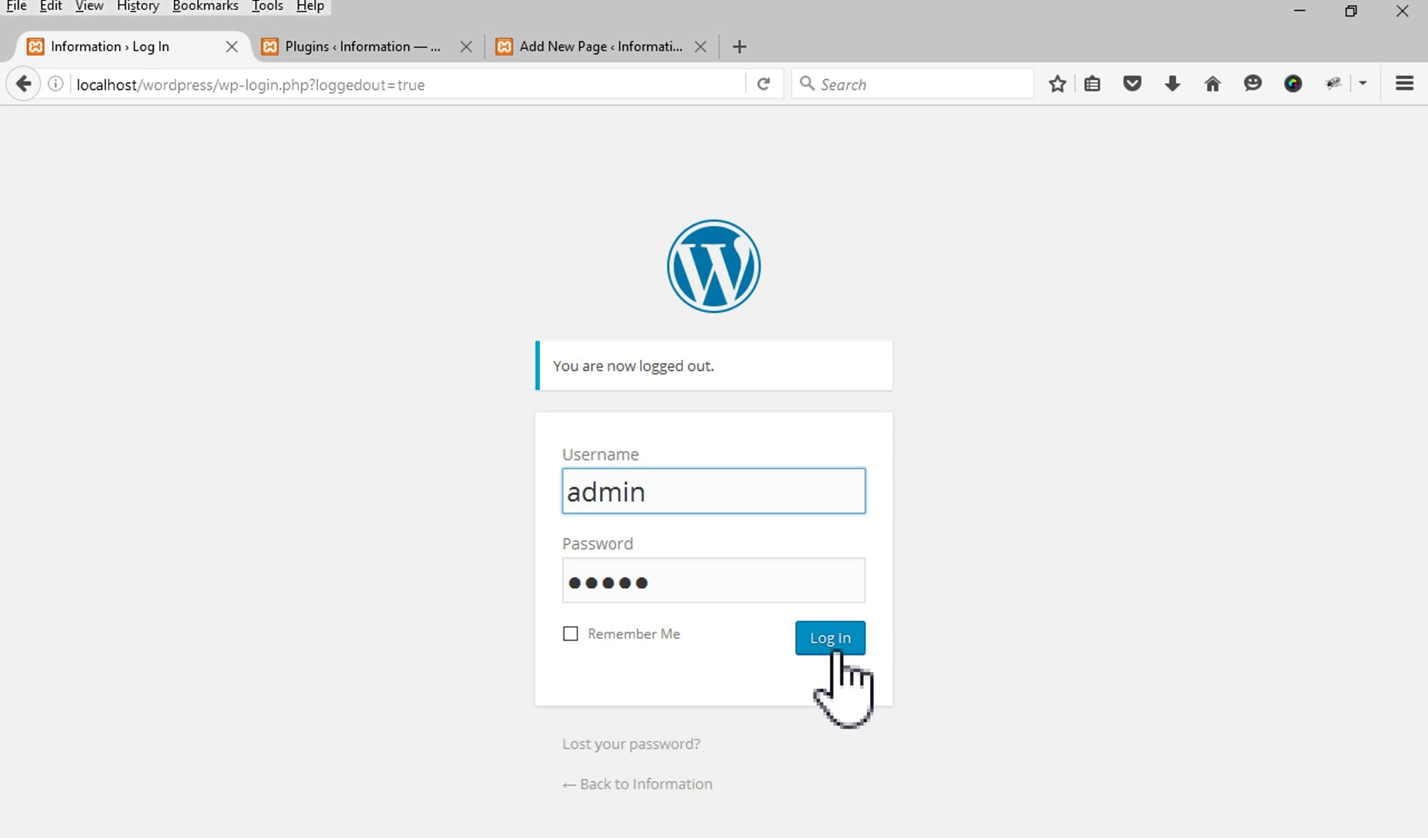
Log in to the WordPress admin and go to Plugins > Installed Plugins
left_click(830, 644)
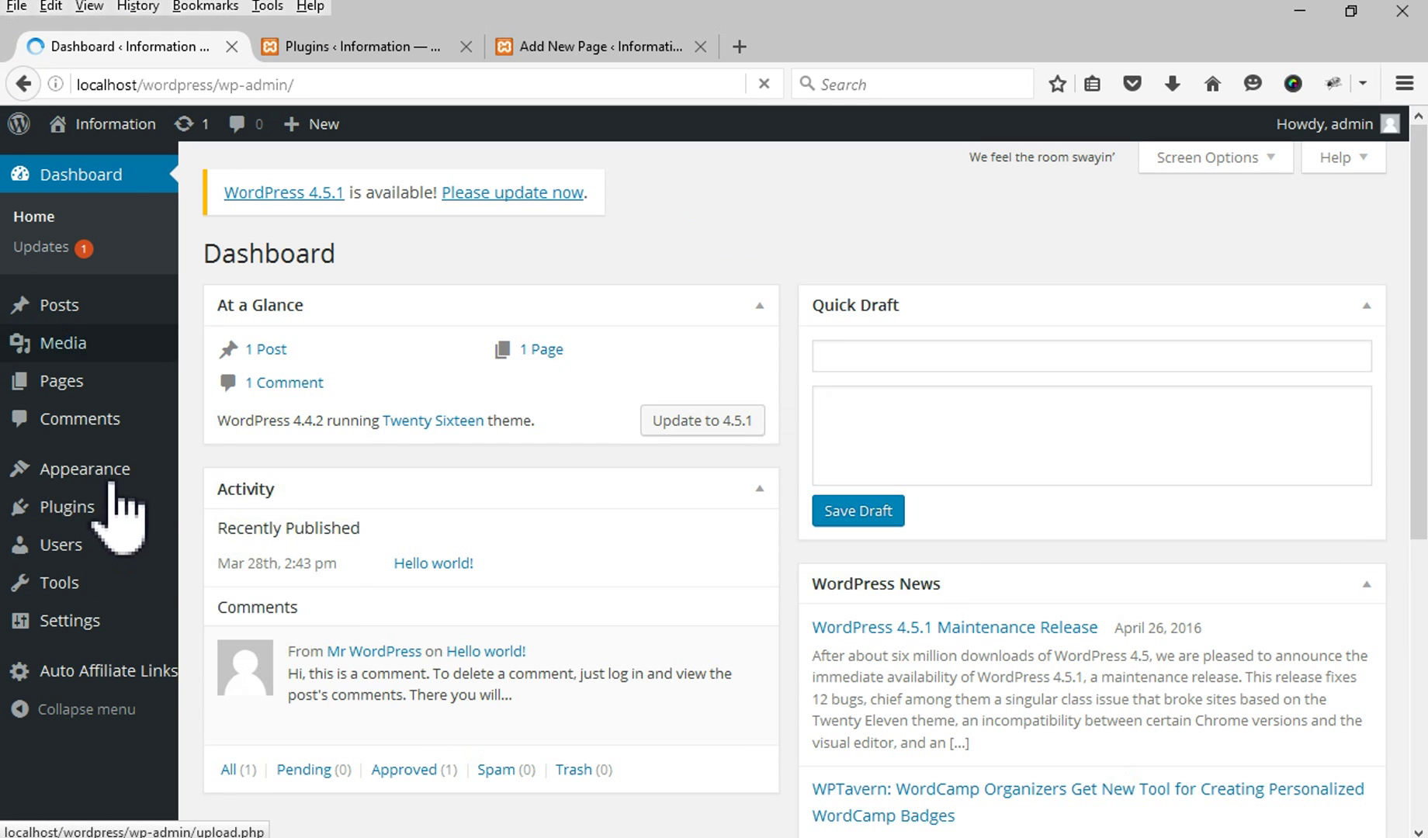
mouse_move(114, 477)
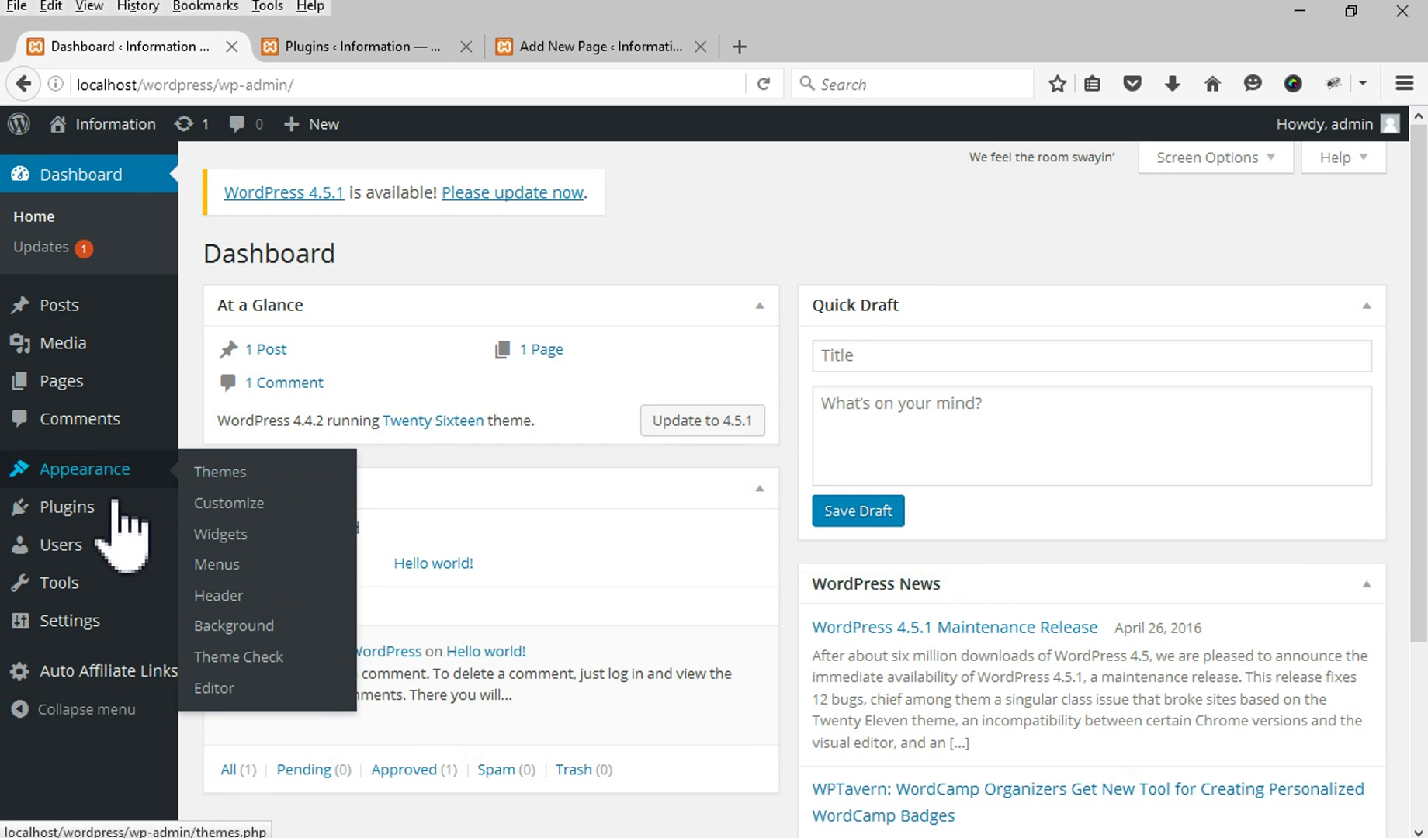
mouse_move(31, 512)
left_click(226, 510)
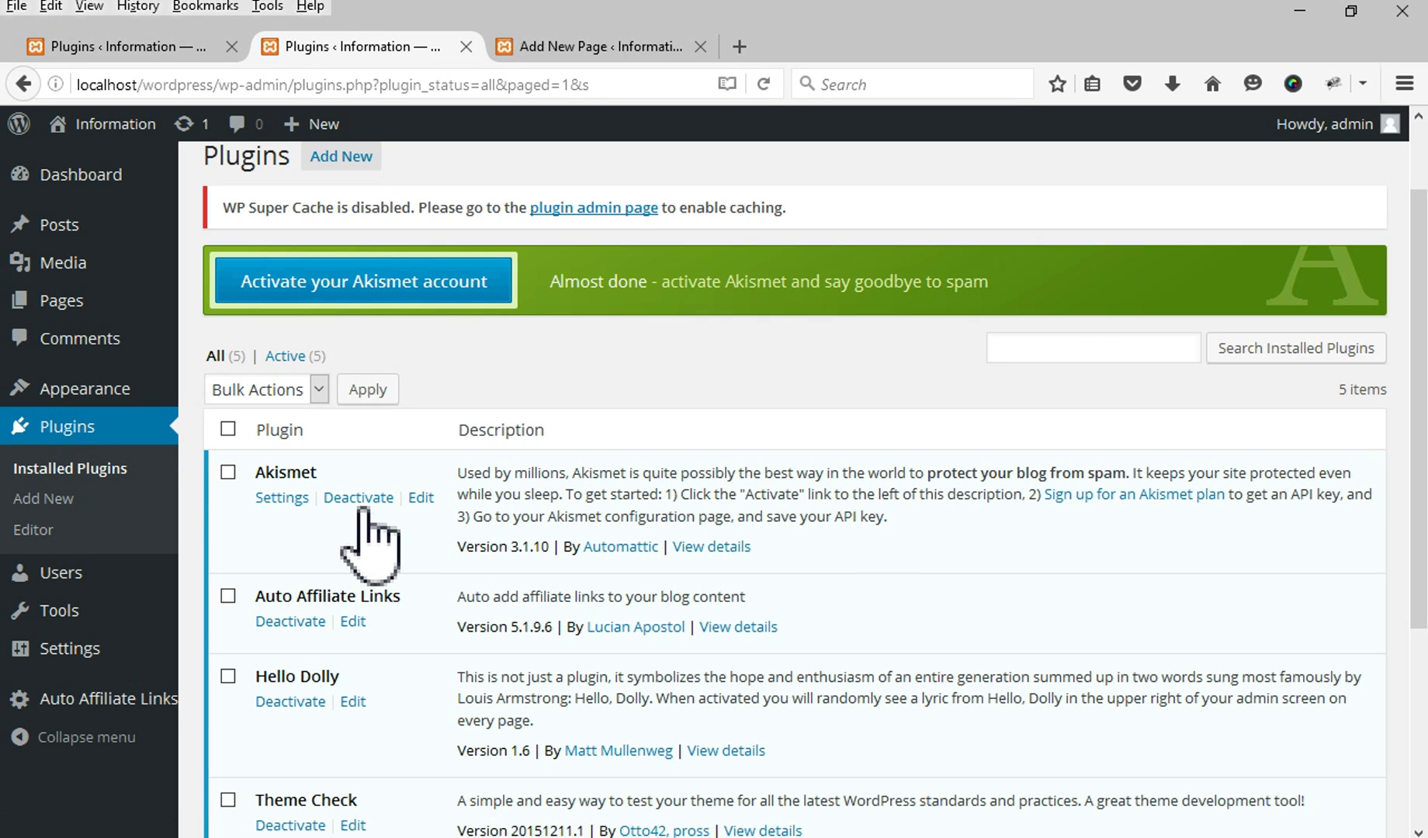
Deactivate Akismet, retrying once, test the Add New Page editor's Text mode, then return to Plugins
left_click(358, 500)
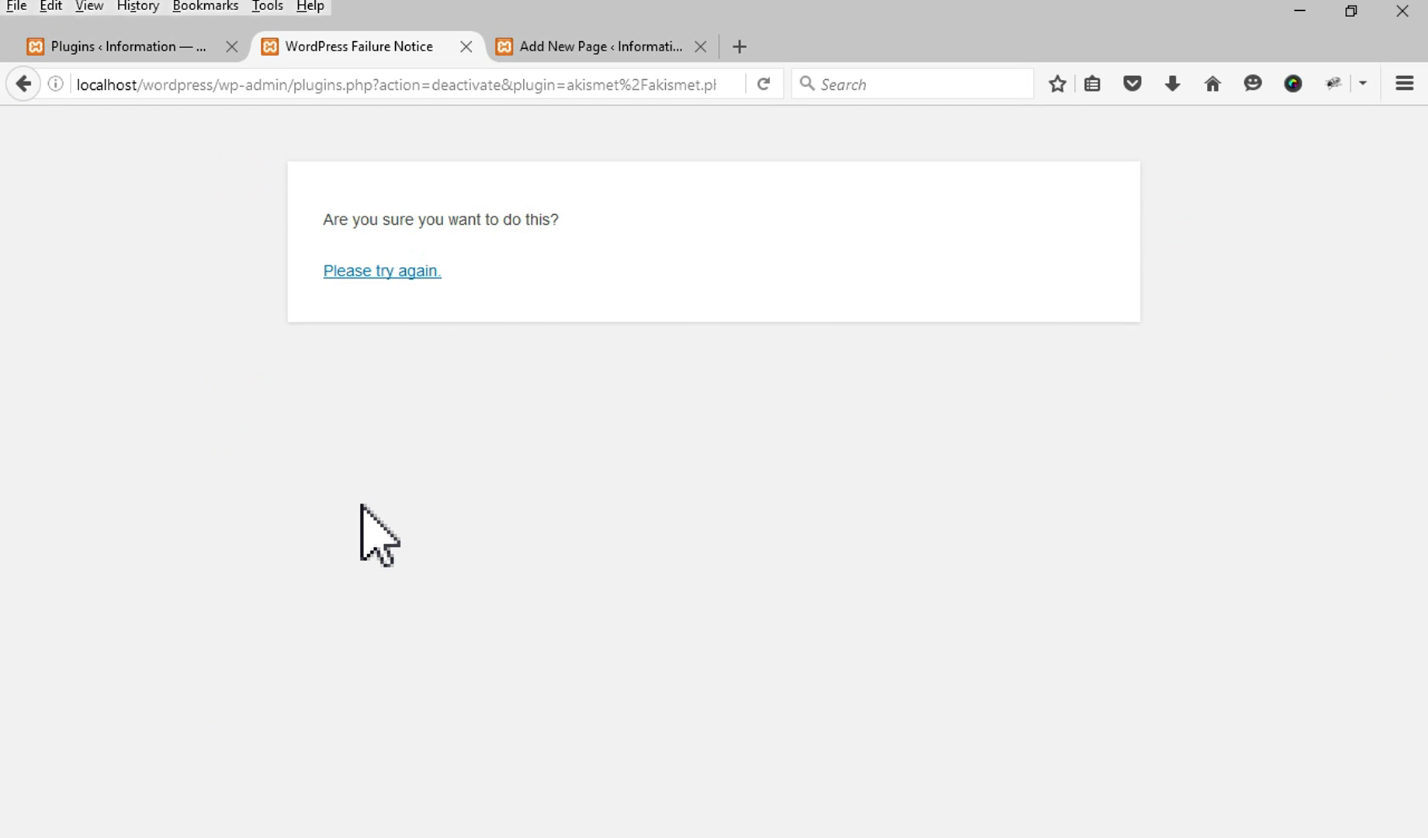
left_click(358, 273)
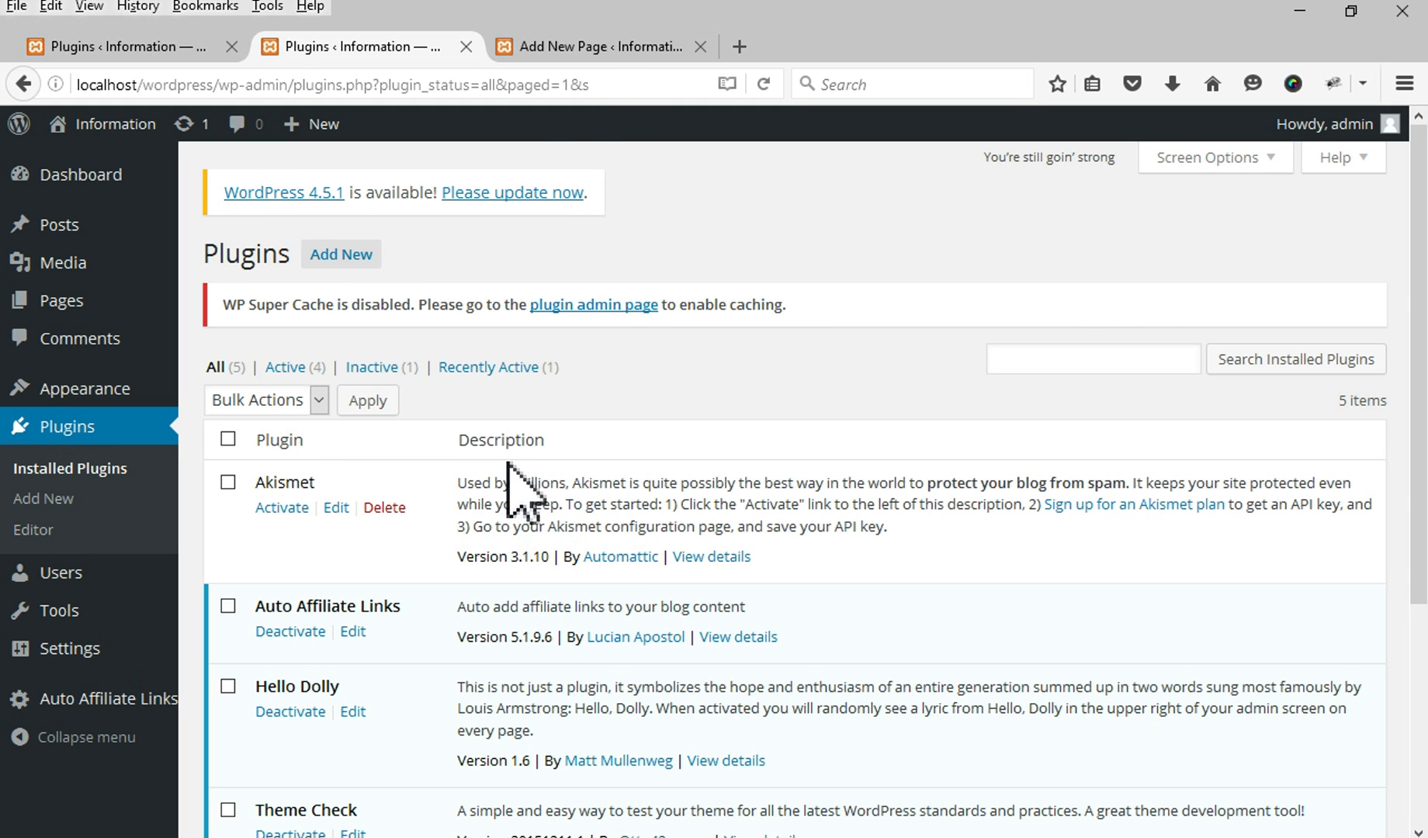
left_click(615, 48)
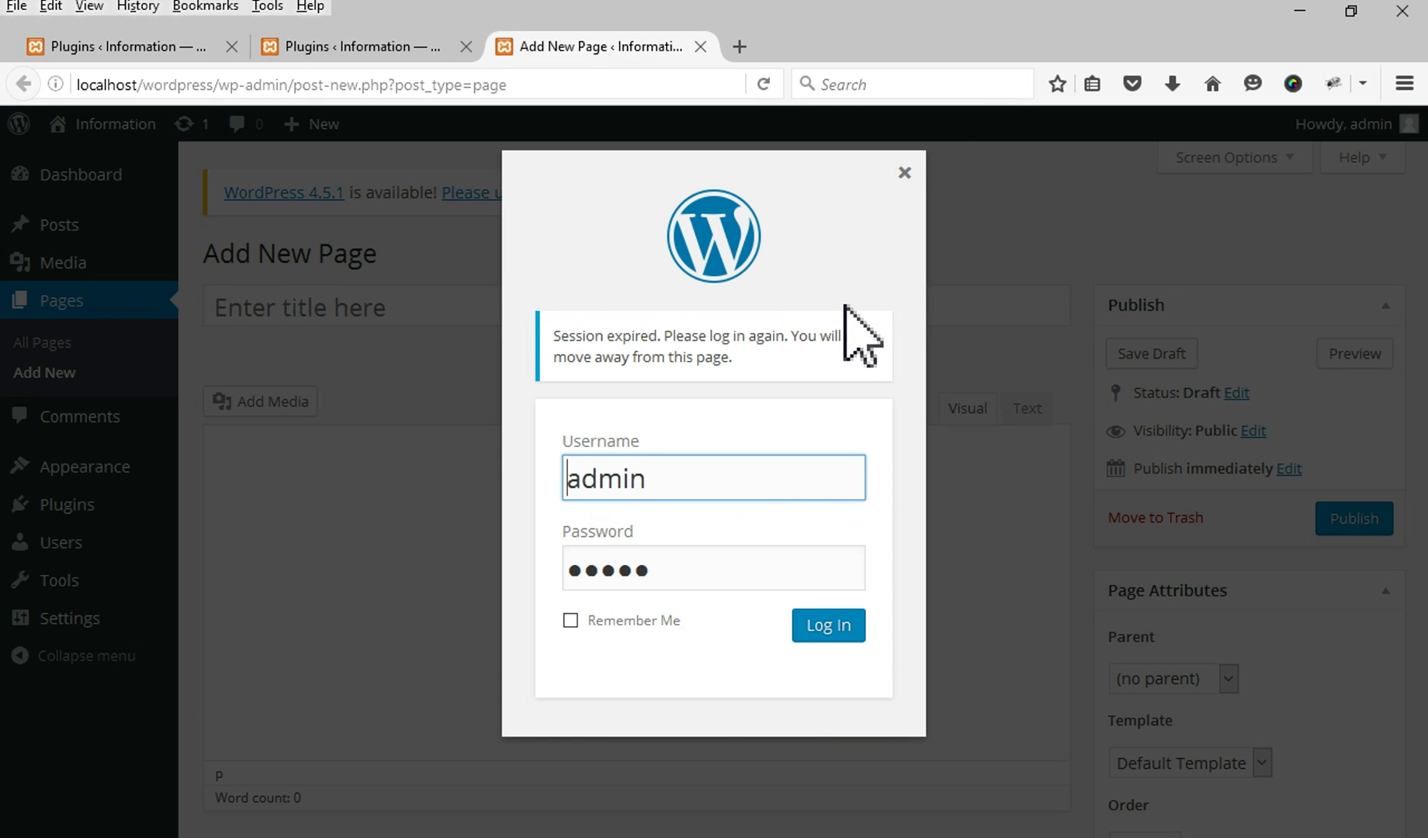
left_click(903, 174)
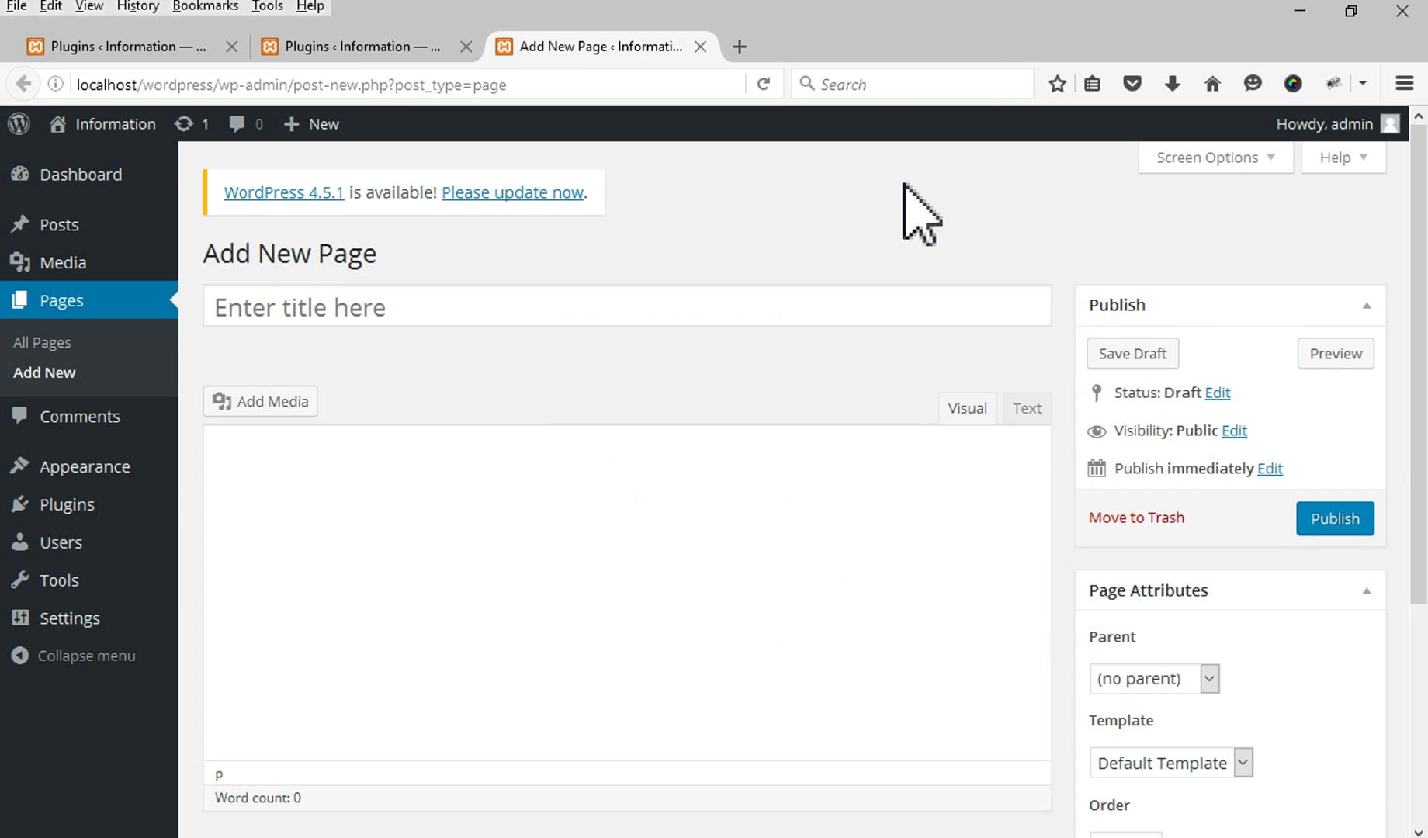
left_click(1023, 407)
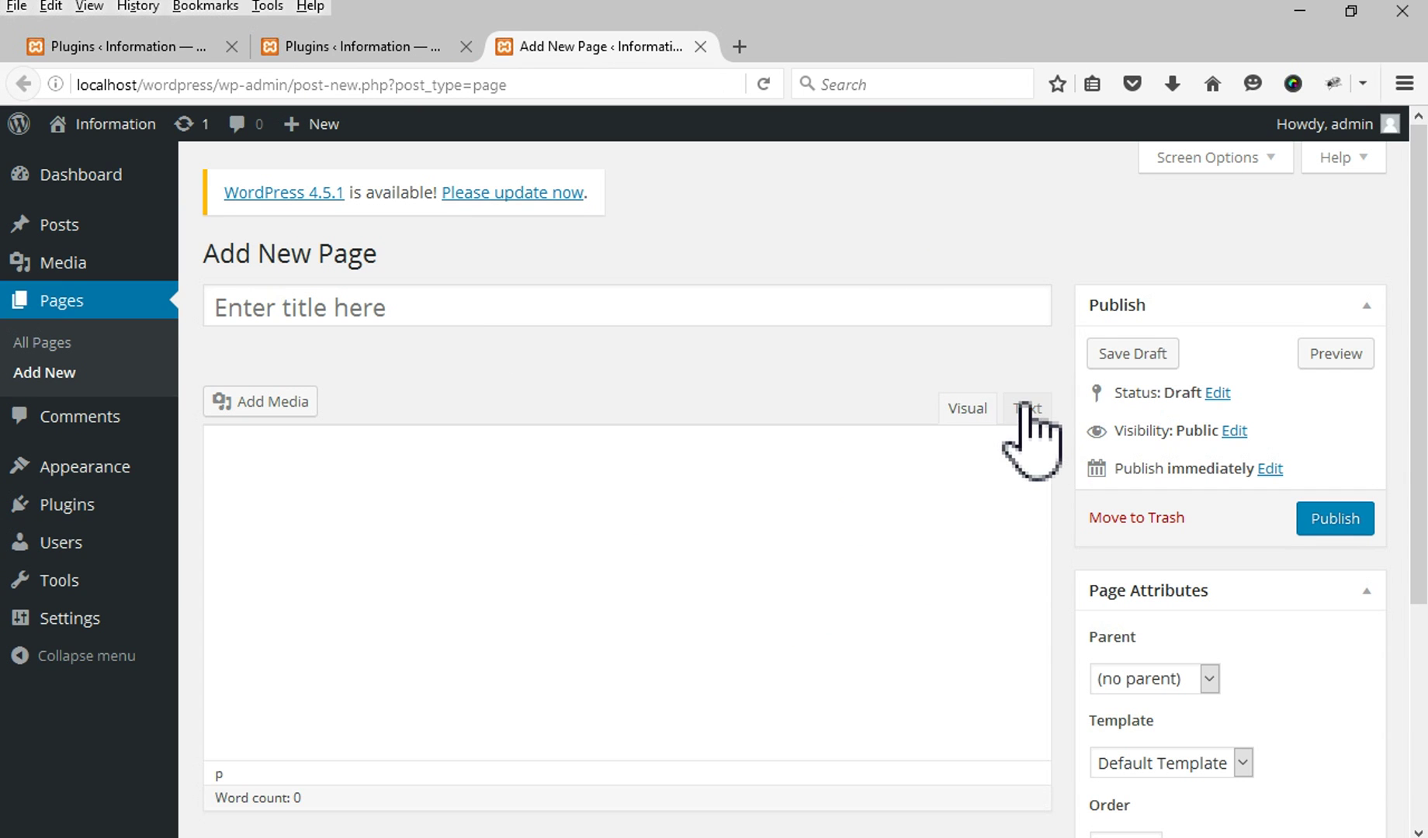
left_click(320, 45)
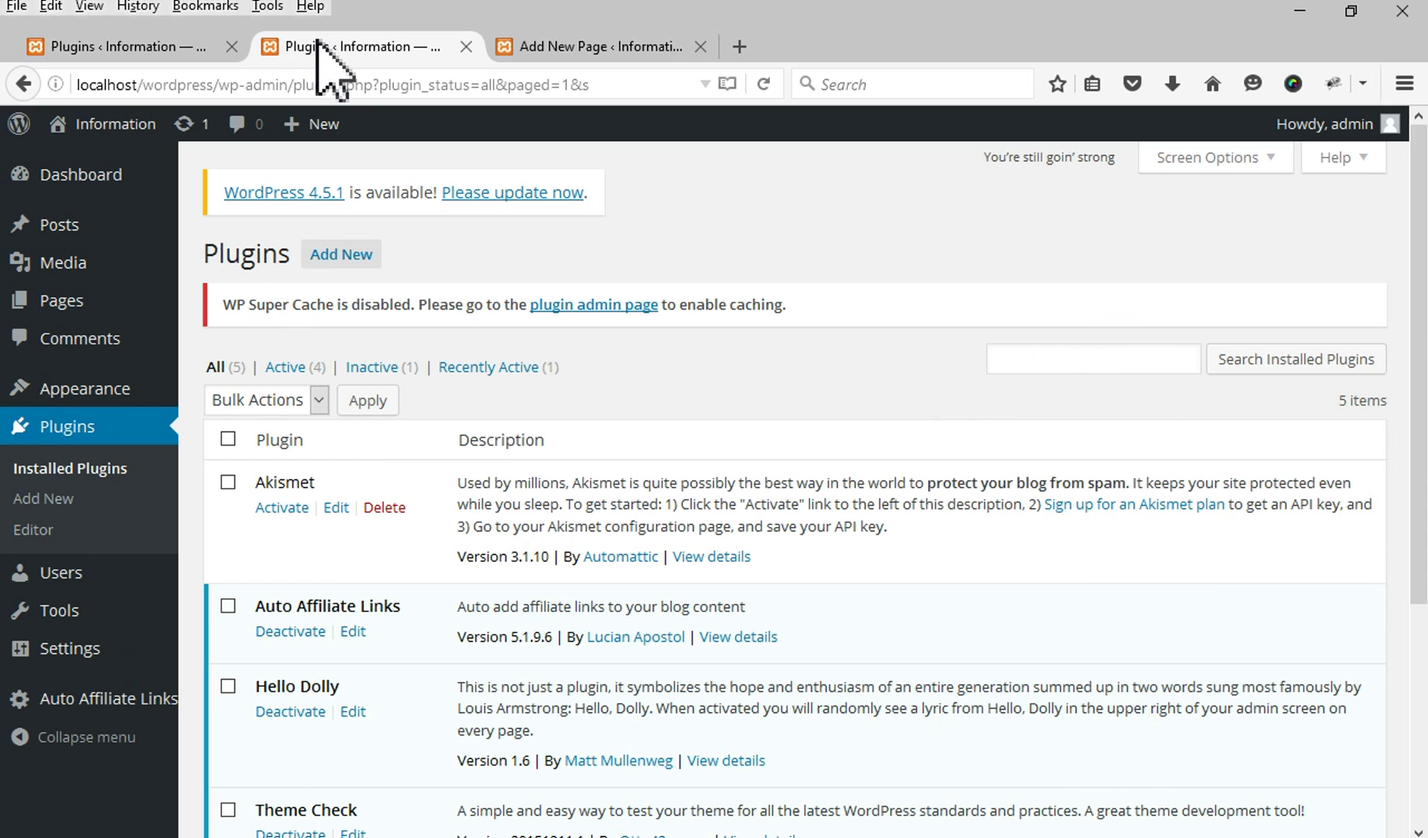
Deactivate Auto Affiliate Links and test the editor's Text and Visual modes
scroll(465, 544, "down", 5)
left_click(292, 327)
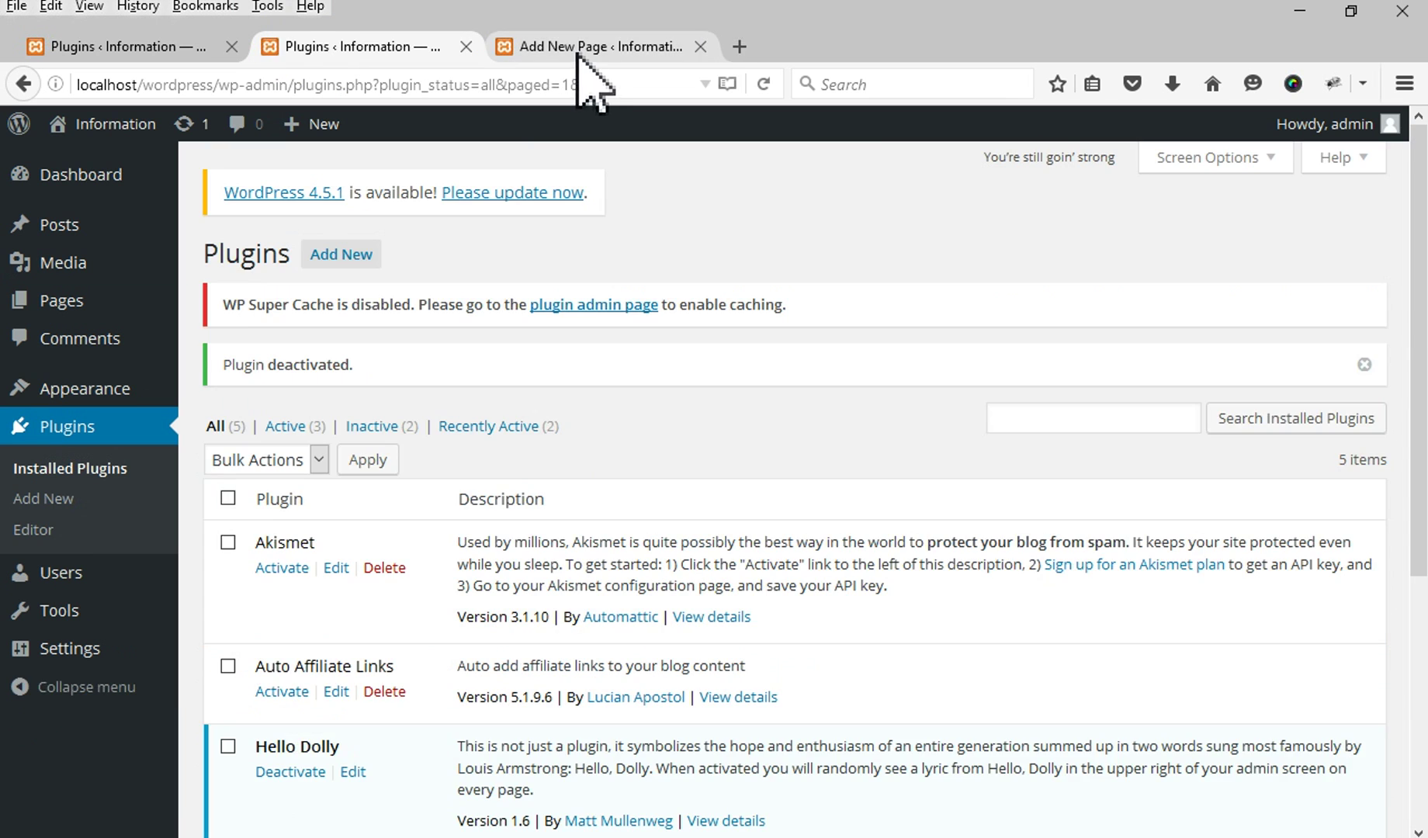
left_click(577, 51)
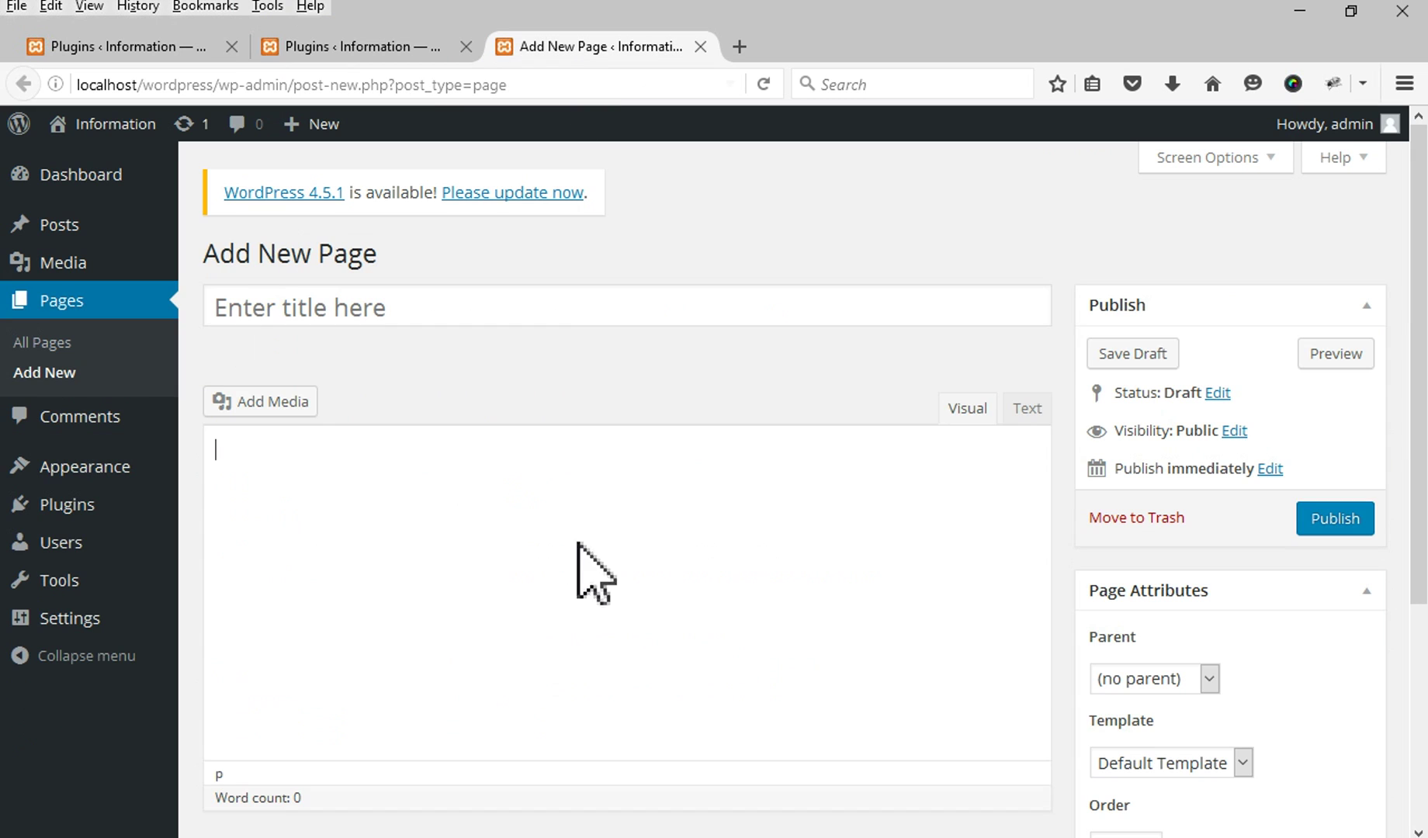
left_click(1024, 408)
left_click(967, 409)
Select all plugins, bulk-deactivate them with Apply, and return to the Add New Page editor
left_click(433, 47)
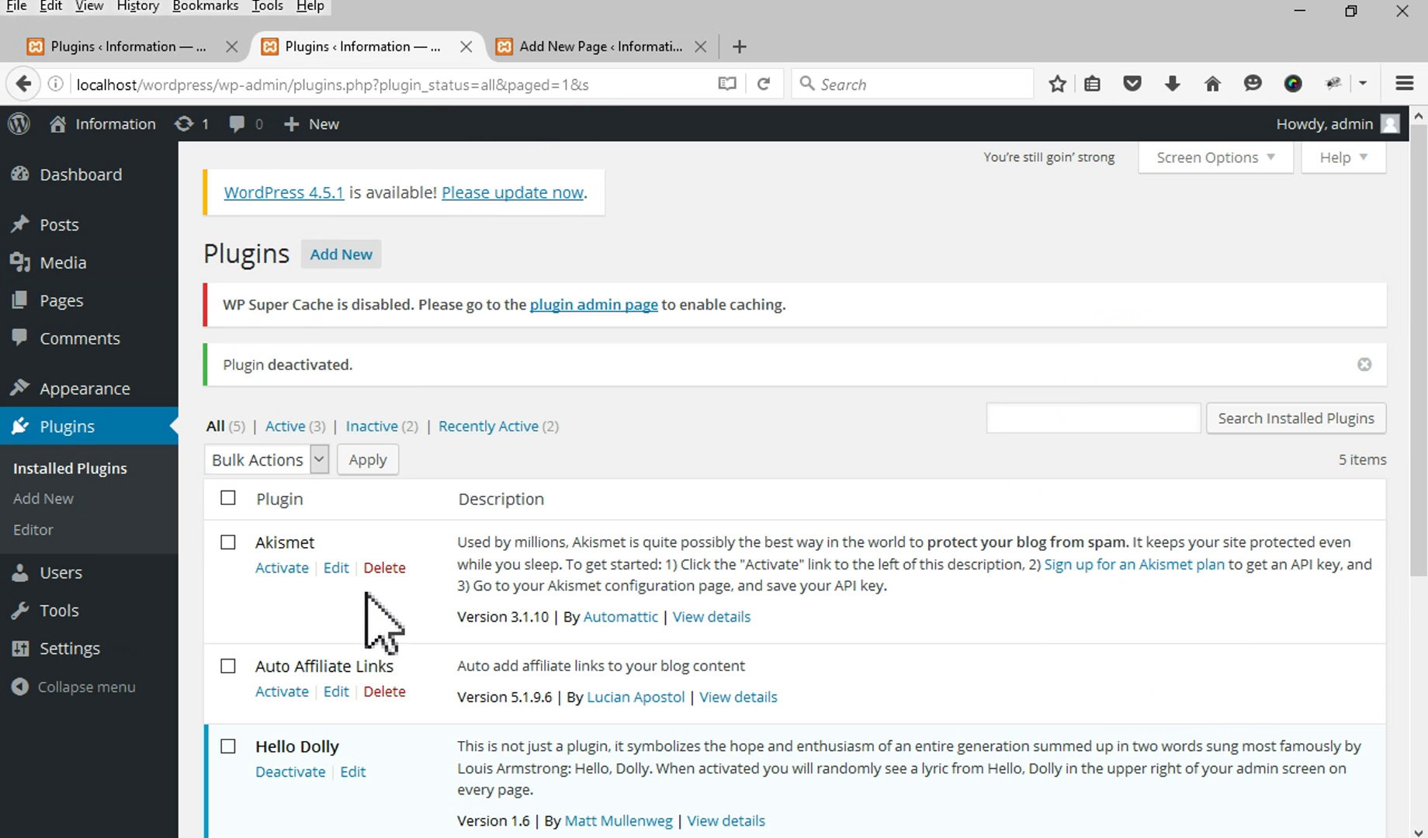
left_click(227, 496)
left_click(307, 464)
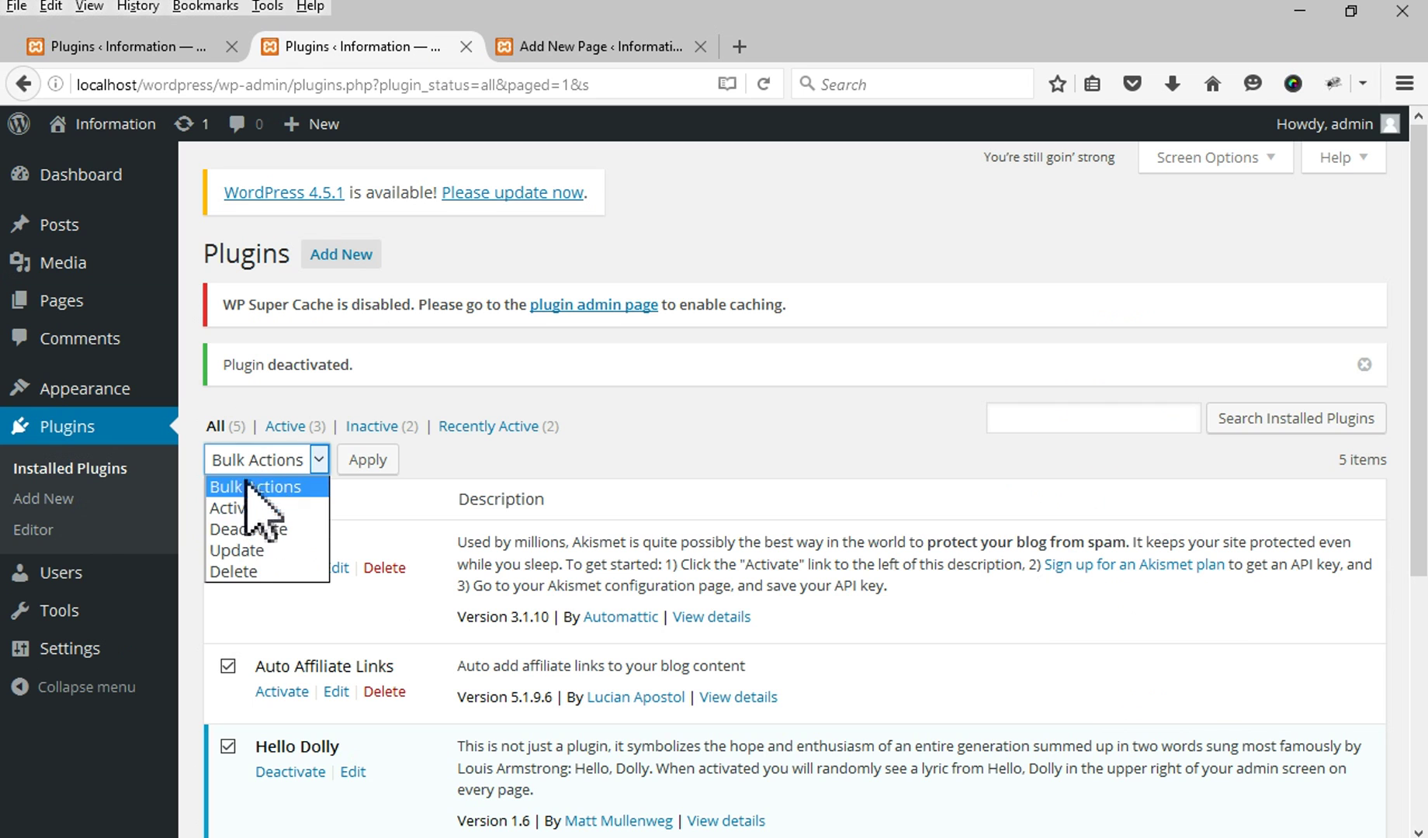
left_click(256, 530)
left_click(357, 459)
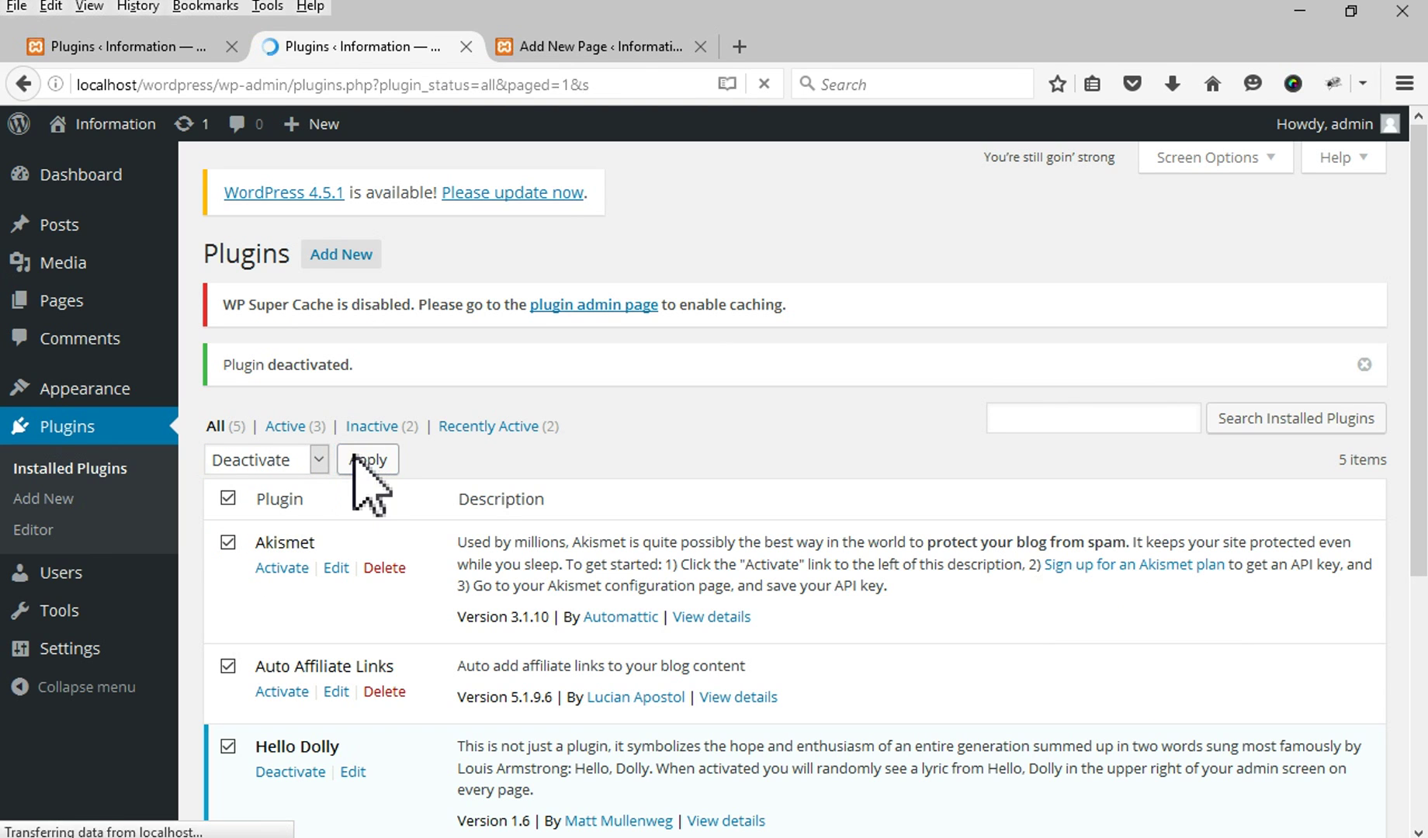
scroll(372, 543, "down", 3)
scroll(363, 593, "up", 3)
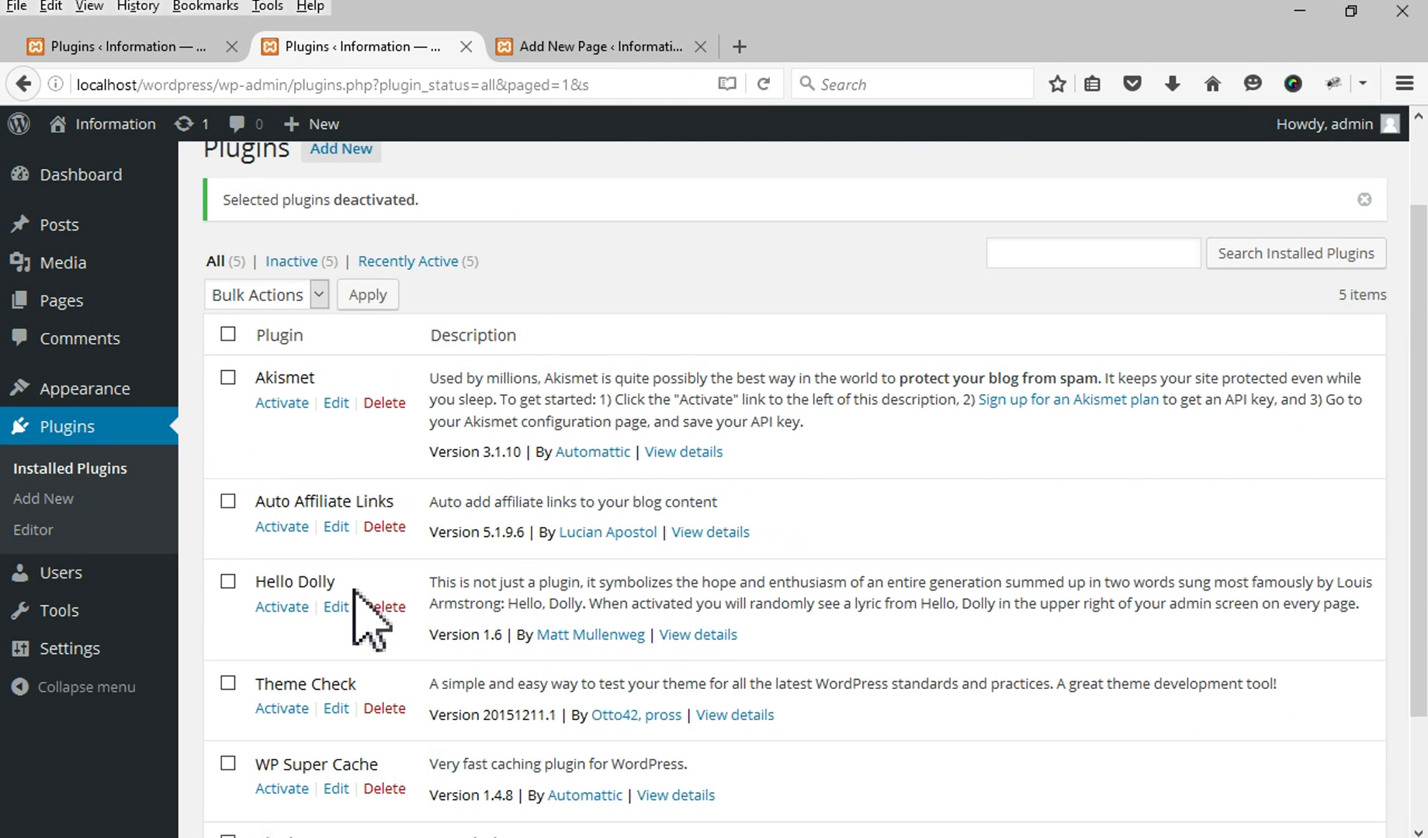
left_click(570, 48)
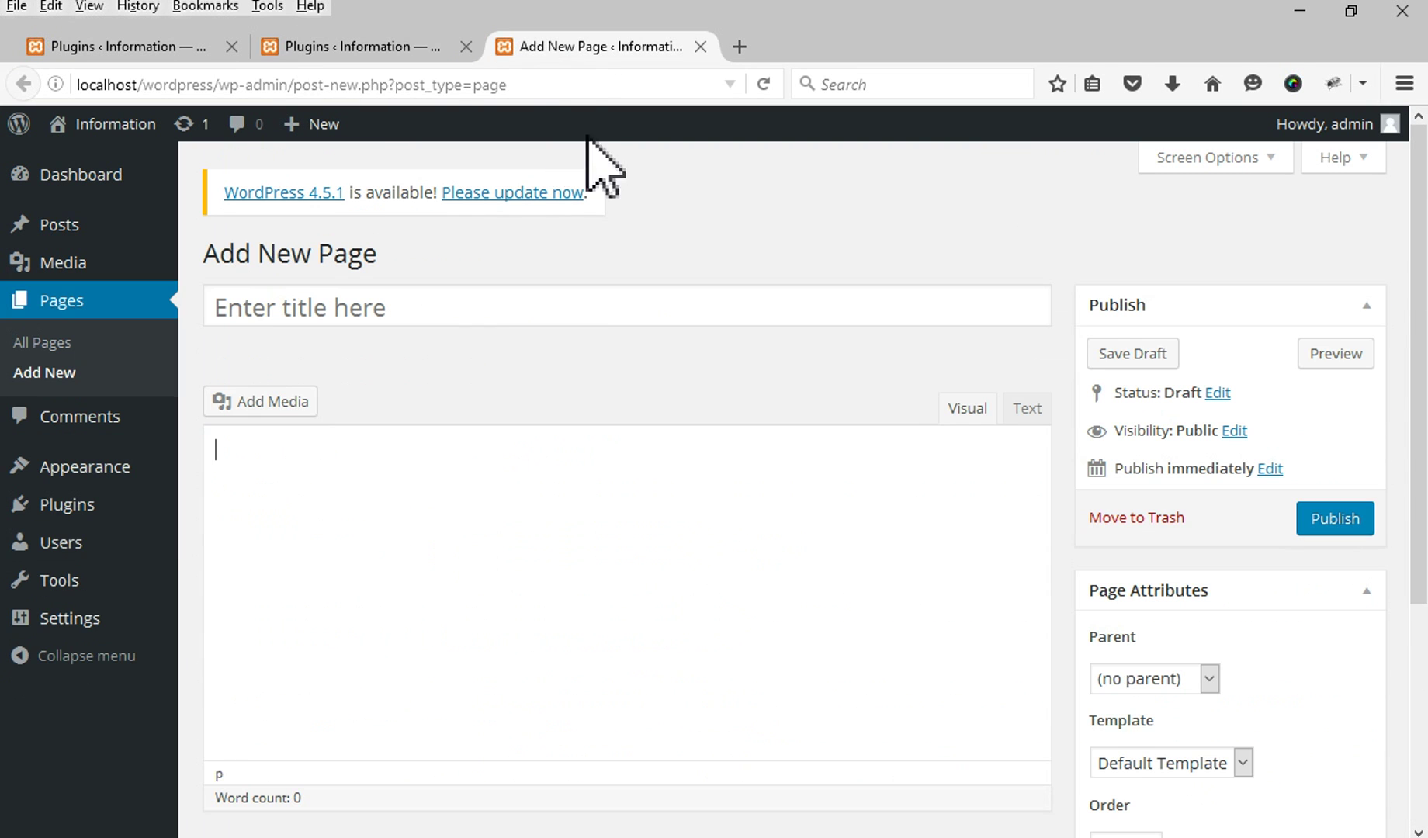
Toggle the editor between Text and Visual, then open Appearance > Themes in a new tab
left_click(1017, 414)
left_click(984, 413)
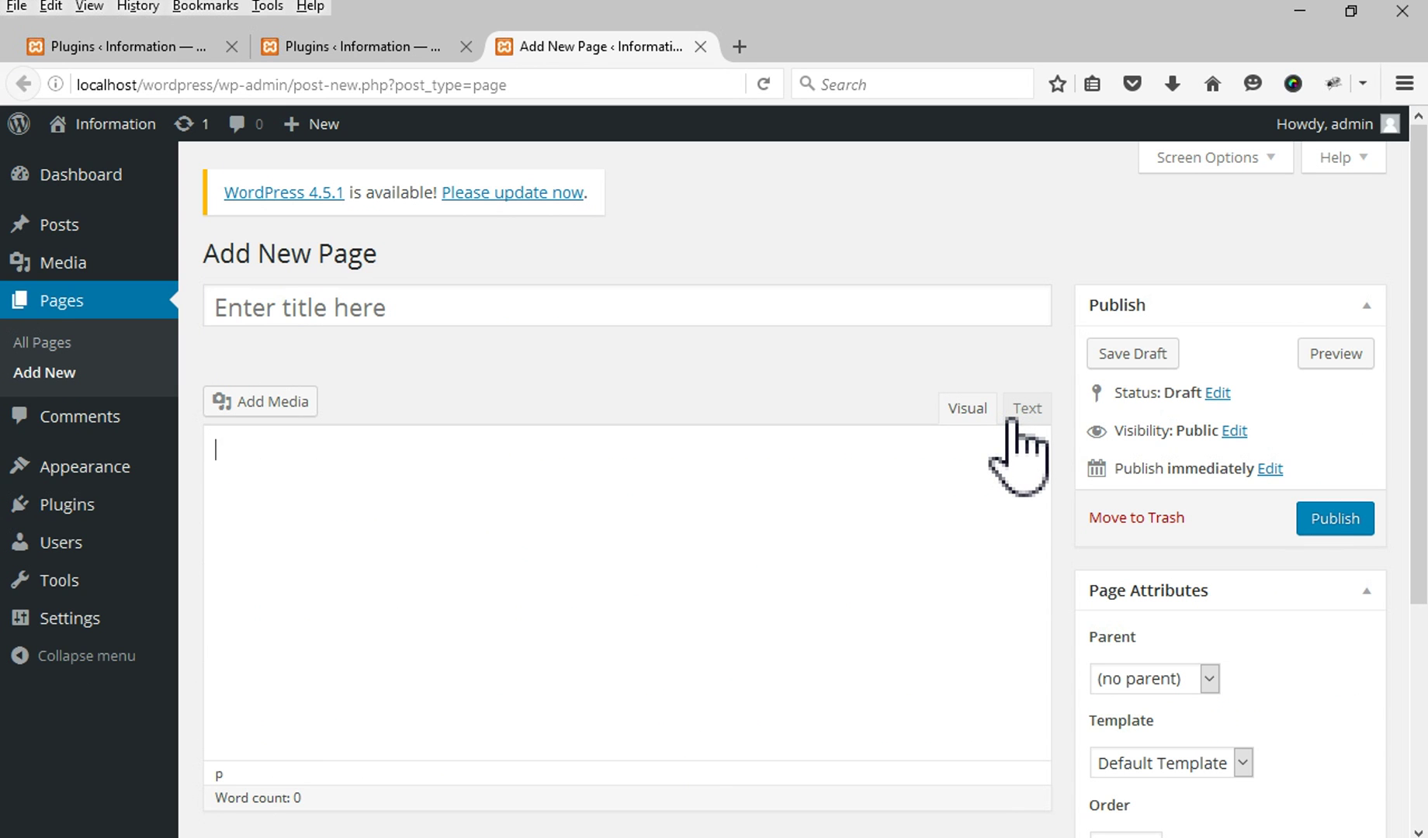
mouse_move(97, 469)
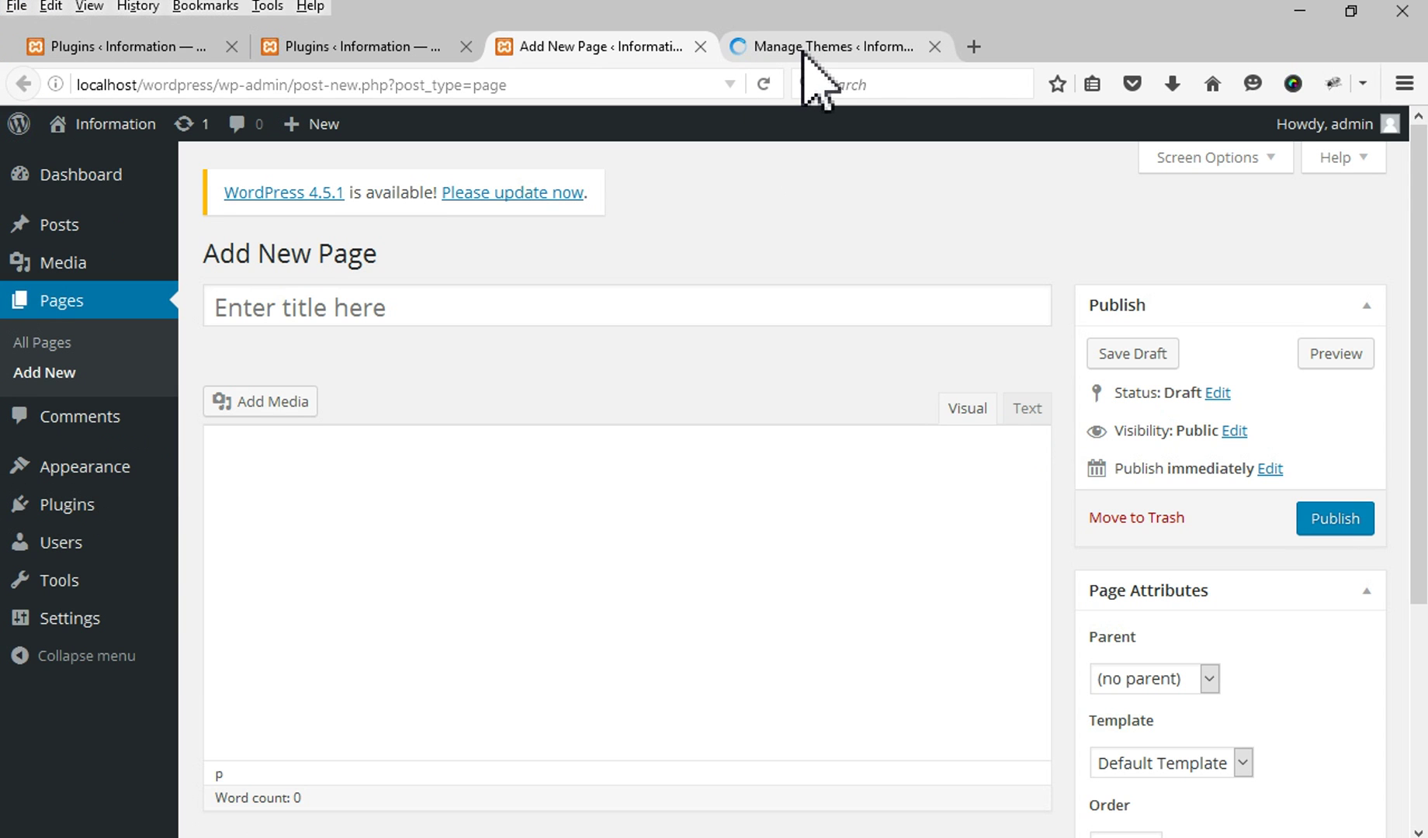
Switch to the Manage Themes tab and open Firefox's History menu
left_click(807, 49)
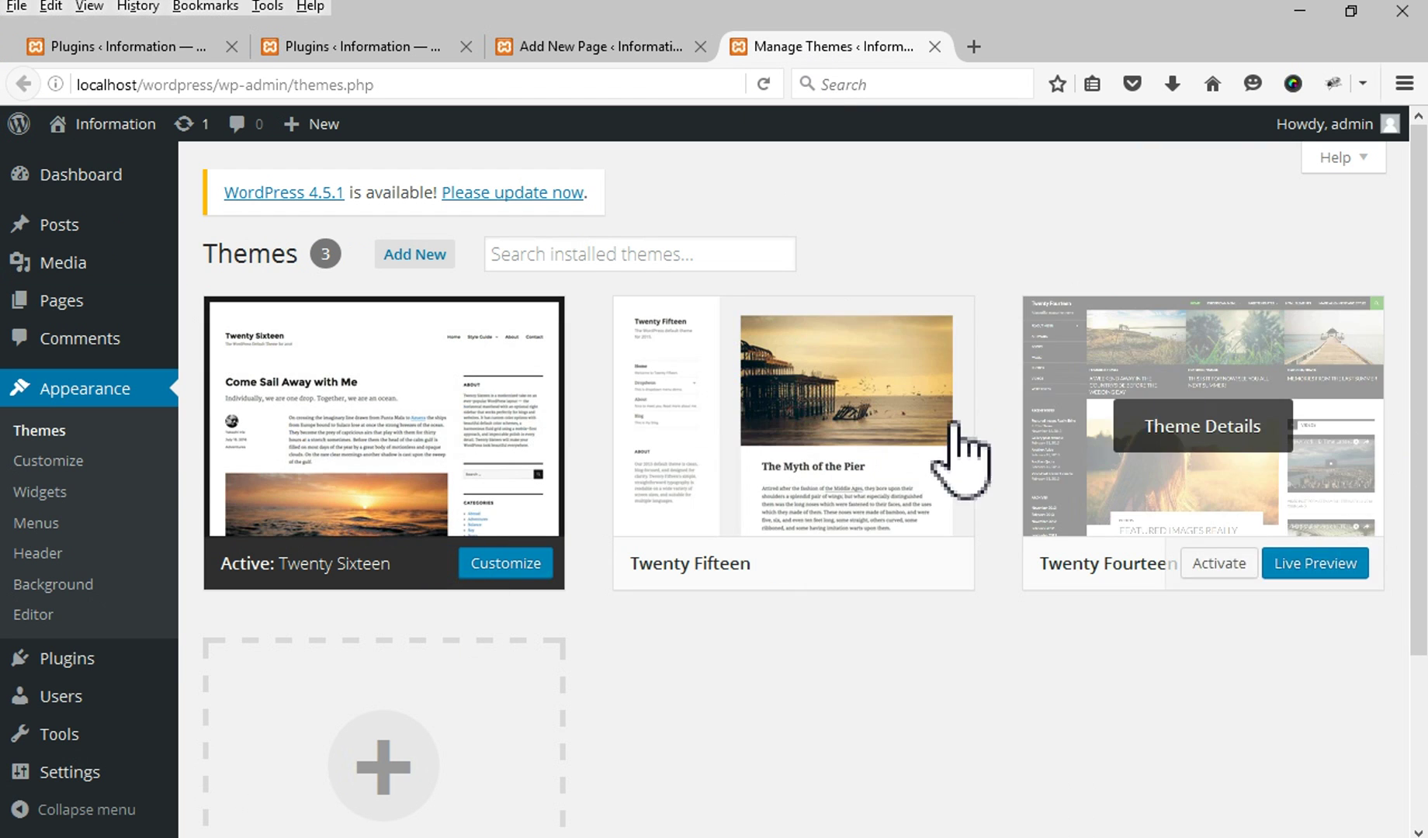
left_click(139, 7)
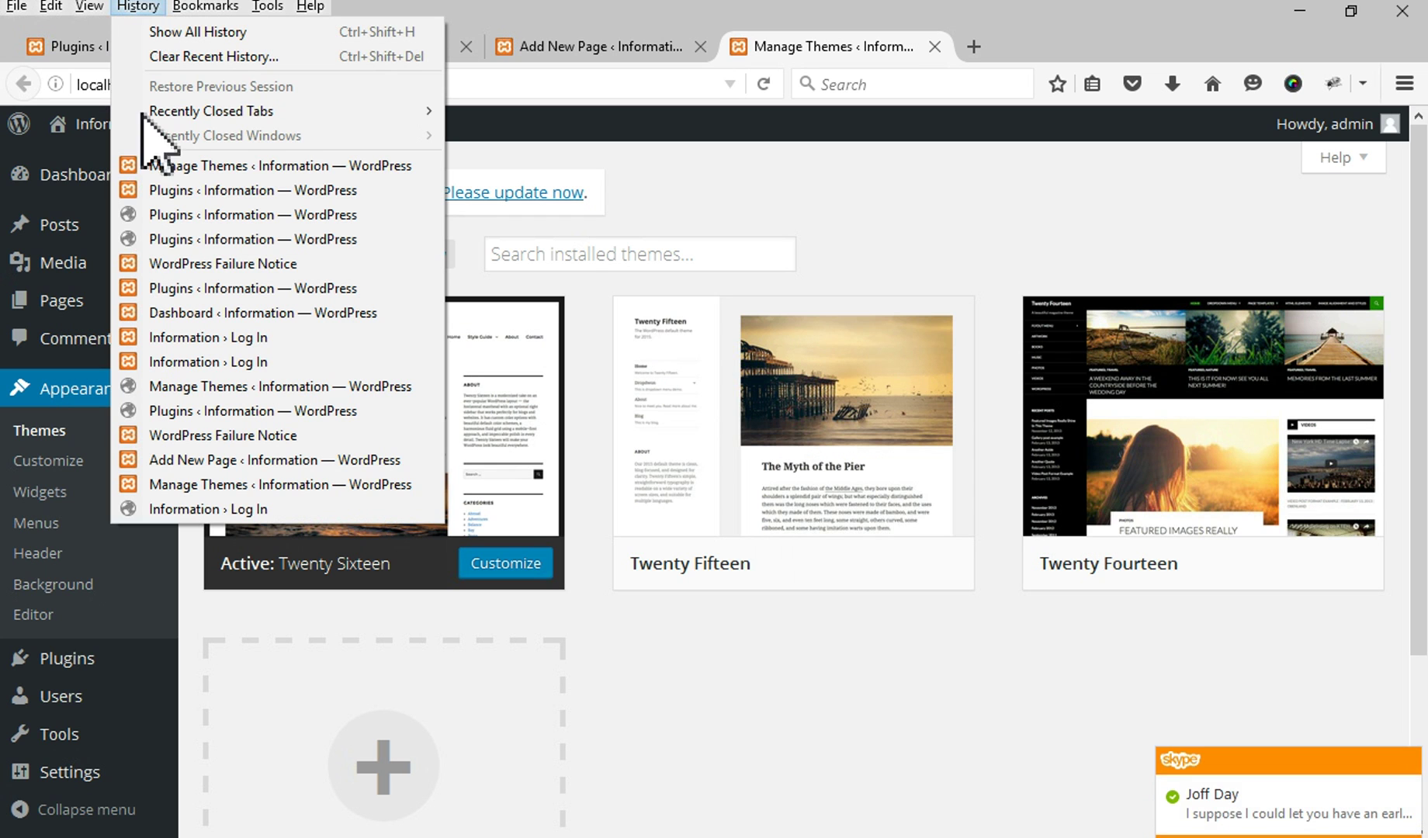
Clear Firefox's recent history for the Last Hour time range
left_click(175, 56)
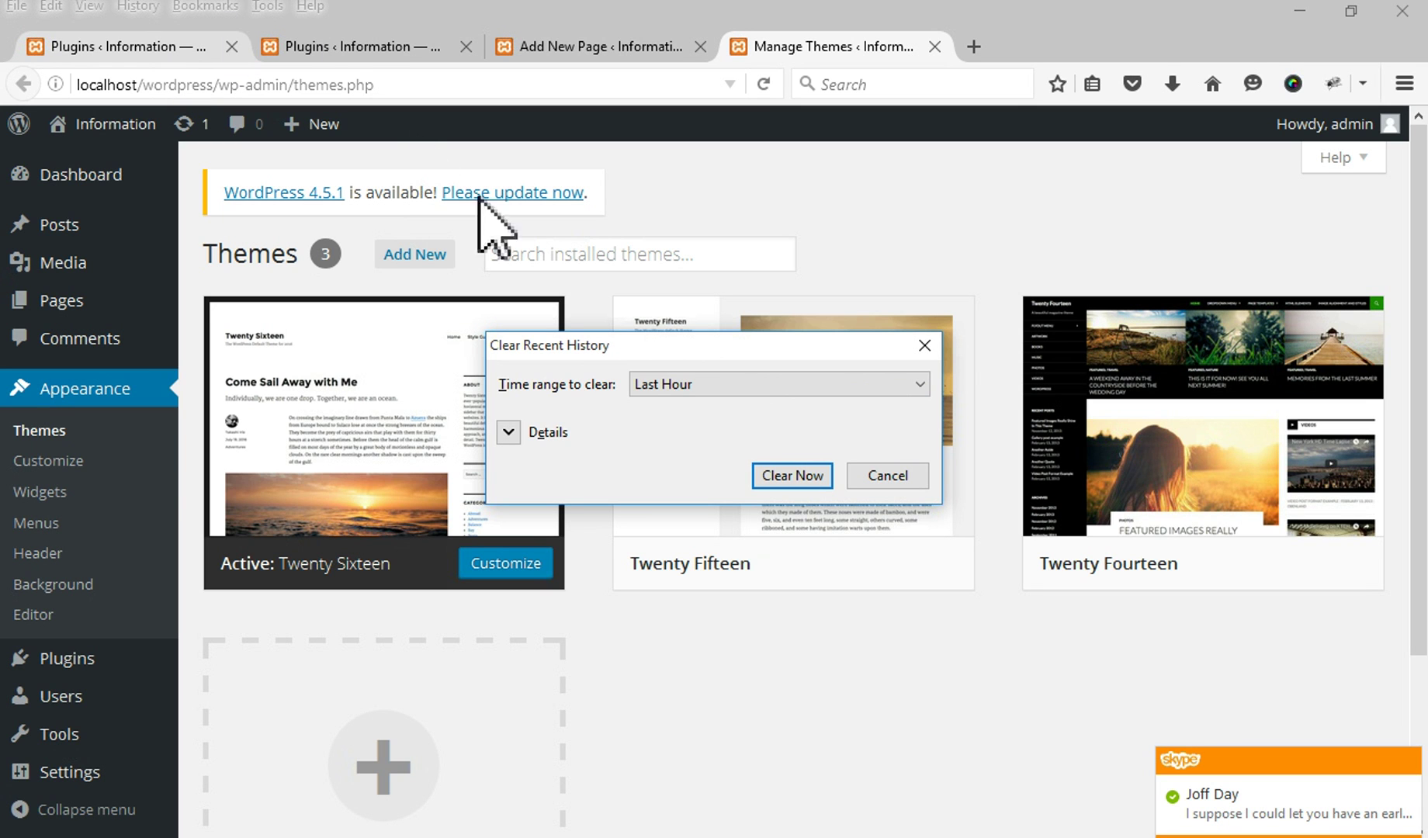
left_click(814, 481)
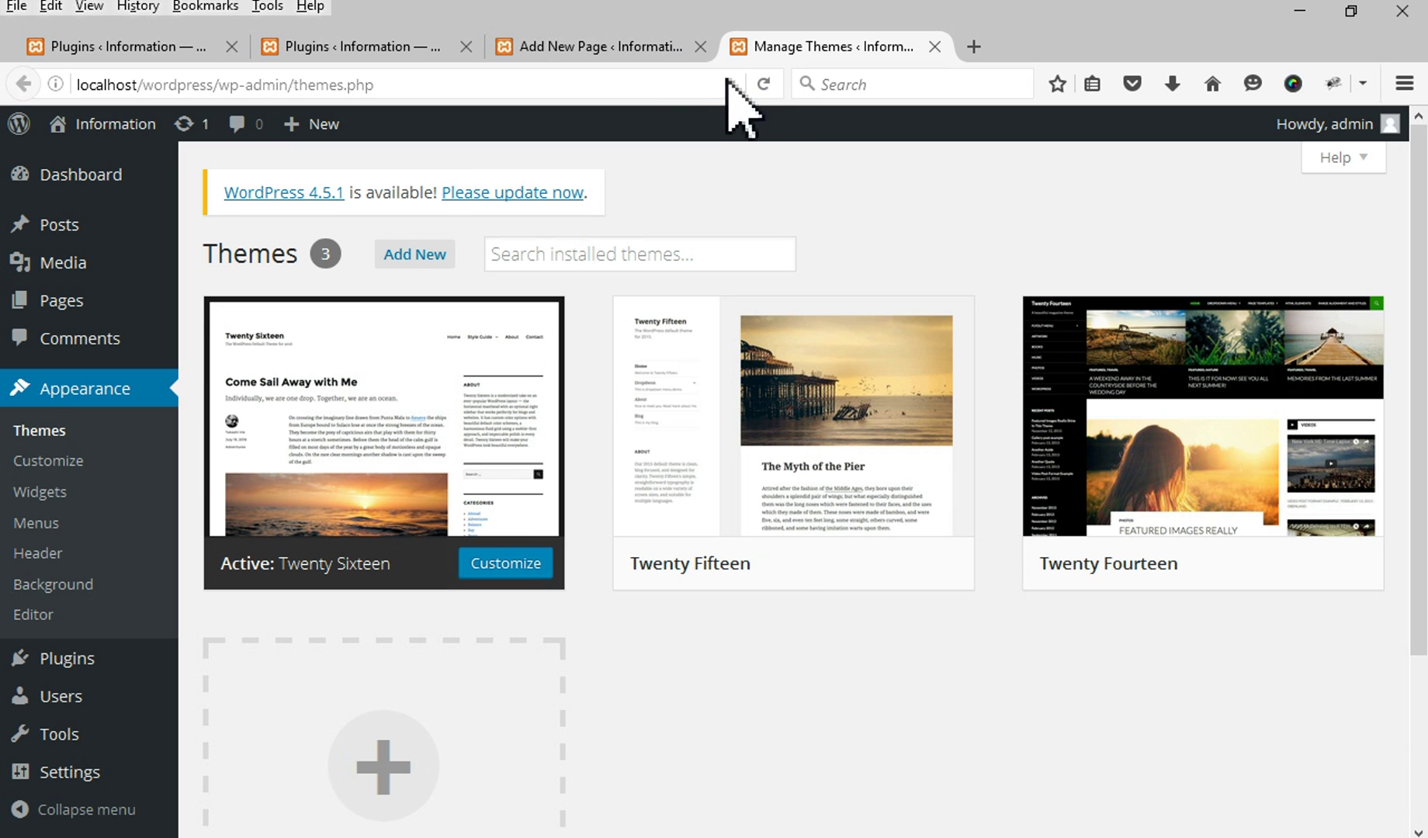
Reload the Themes page, log back in, and return to the Add New Page tab
left_click(762, 83)
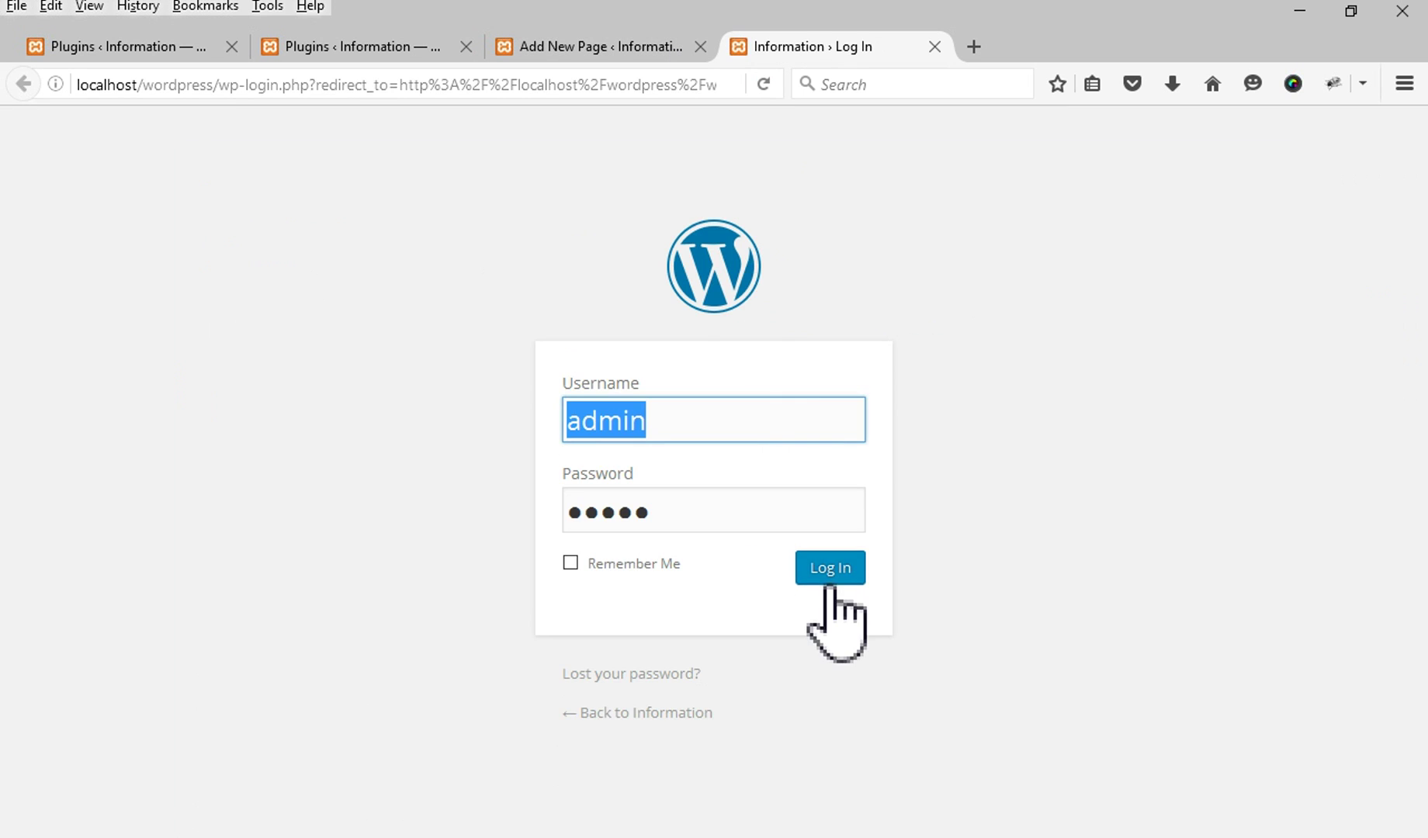
left_click(829, 582)
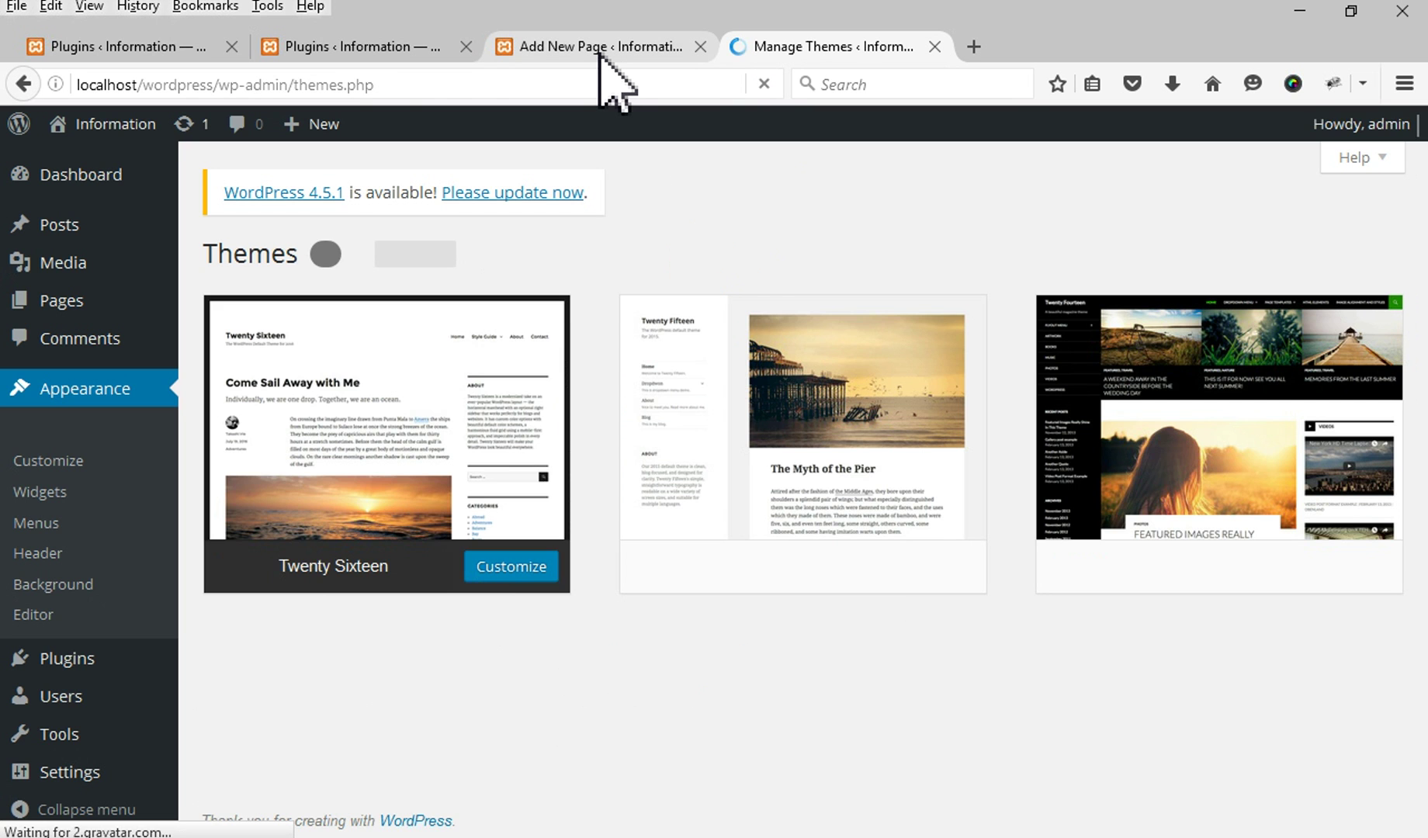
left_click(599, 51)
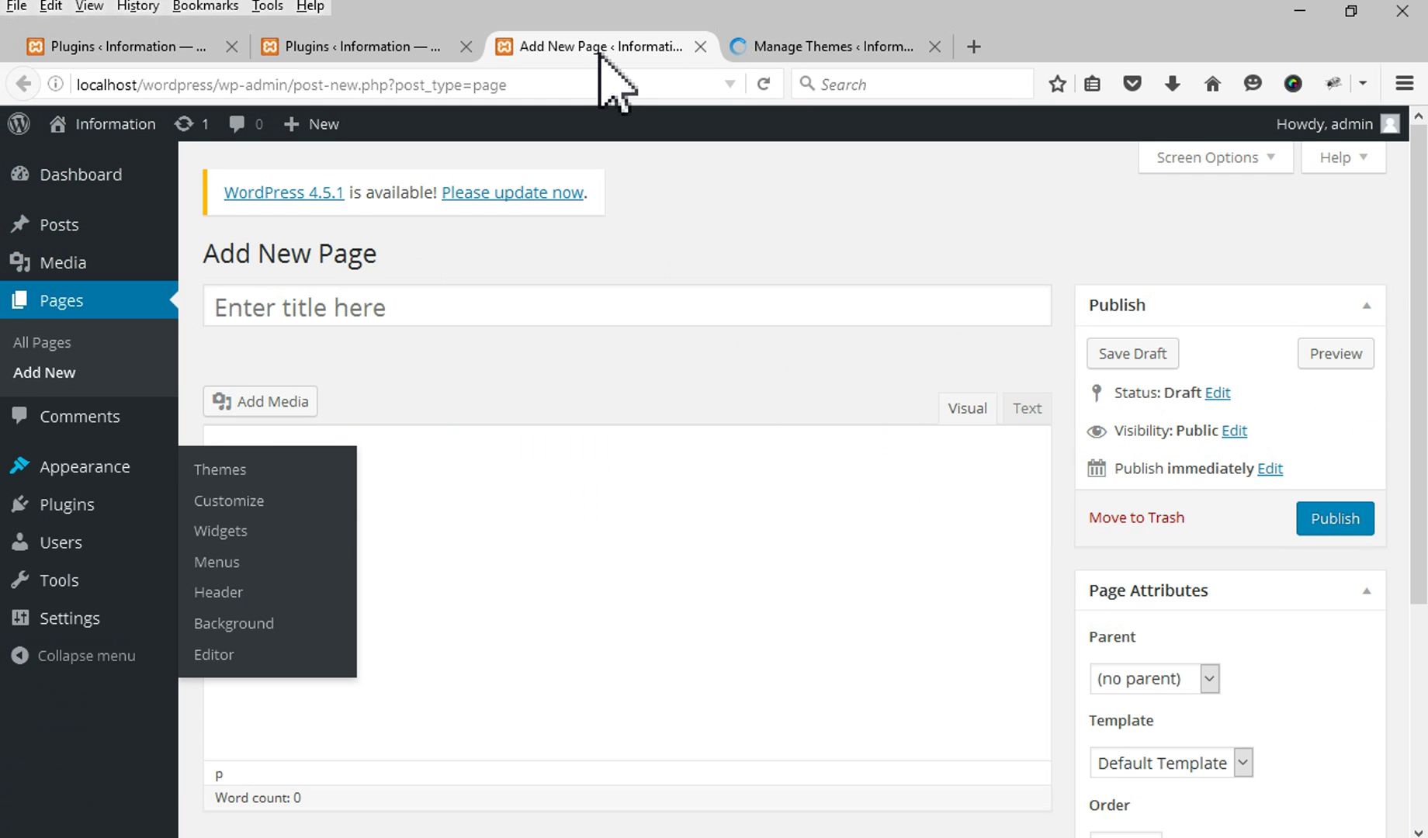
Switch the editor between Text and Visual modes repeatedly to test the missing toolbar
left_click(1026, 409)
left_click(979, 419)
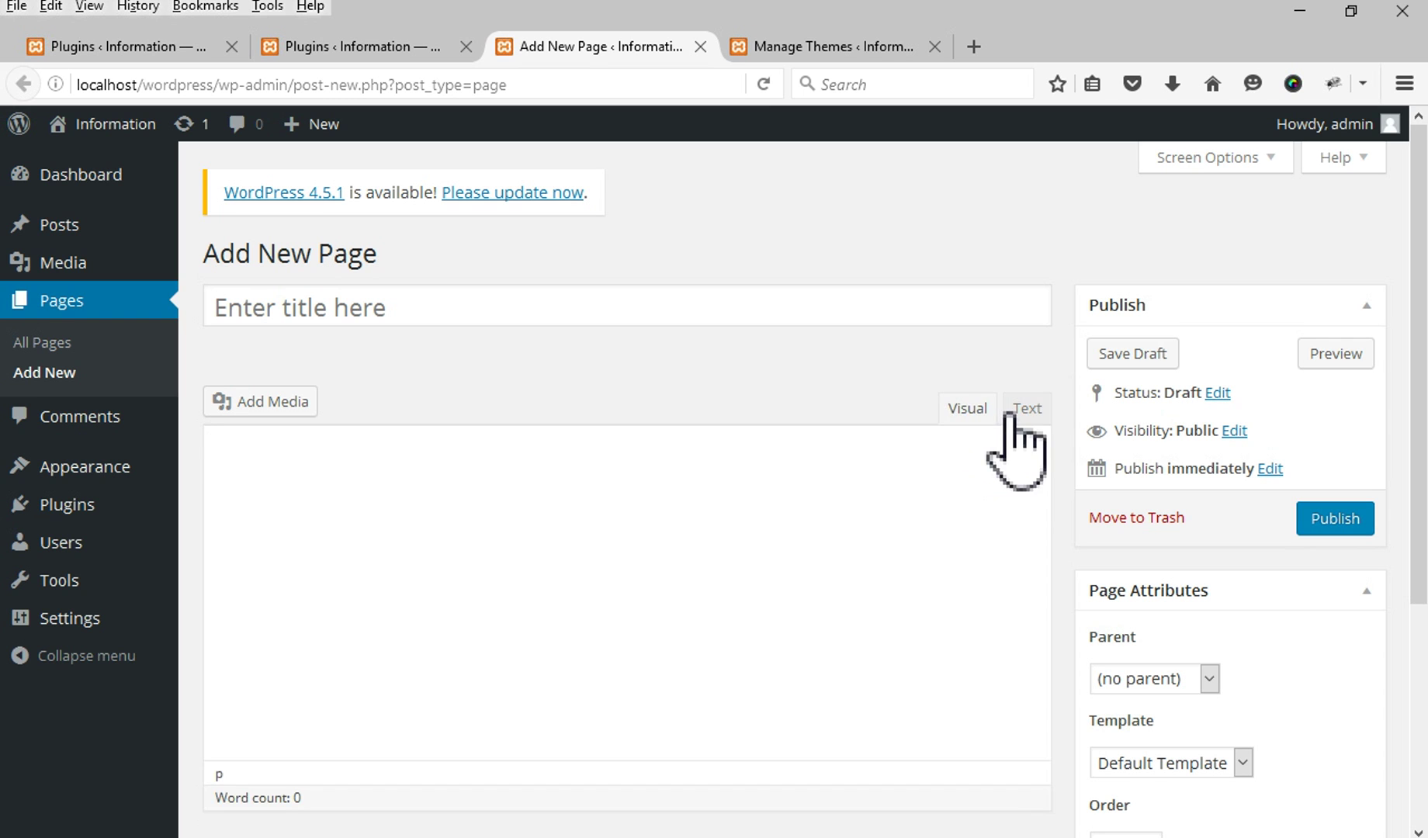
left_click(1016, 413)
left_click(972, 416)
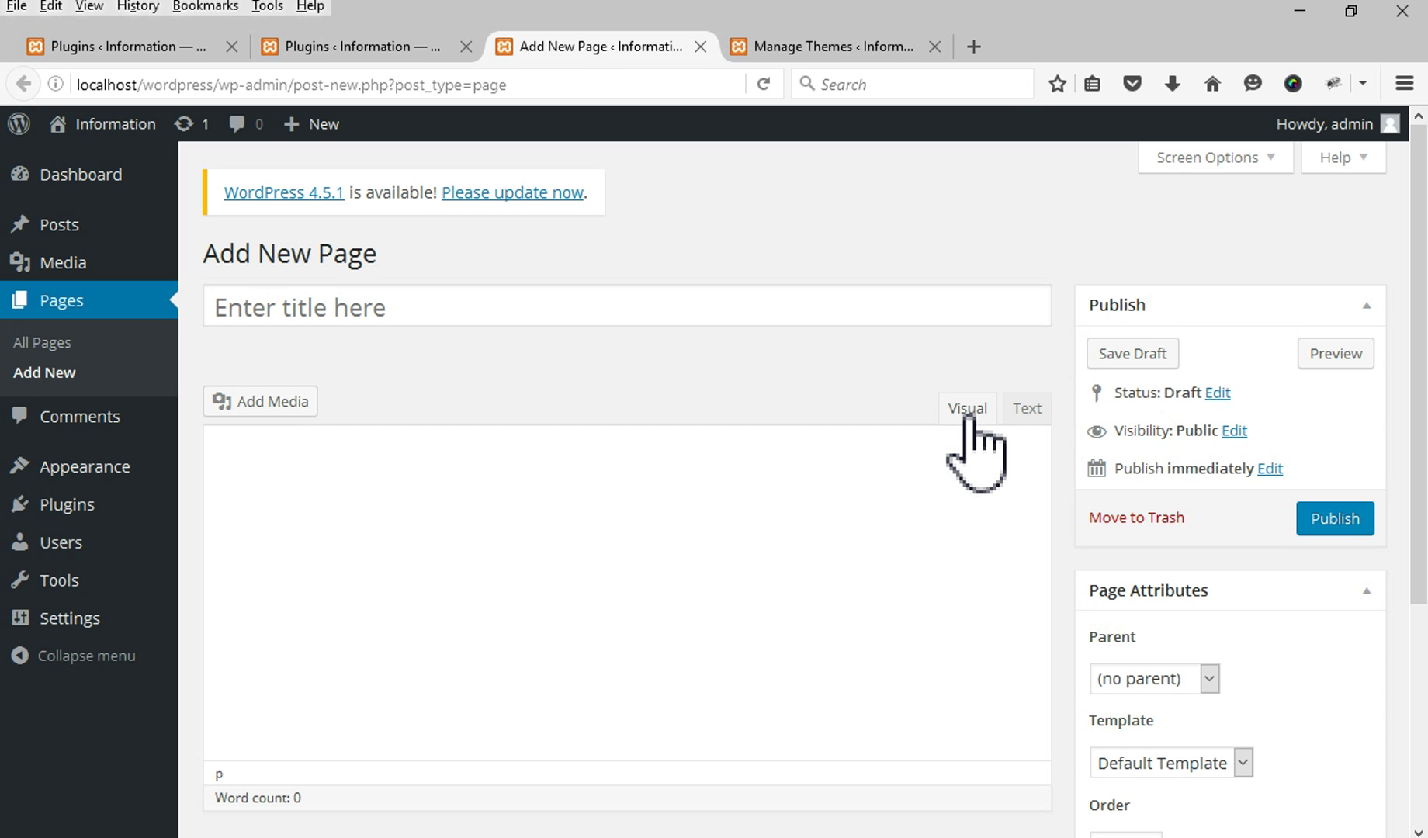
left_click(1026, 409)
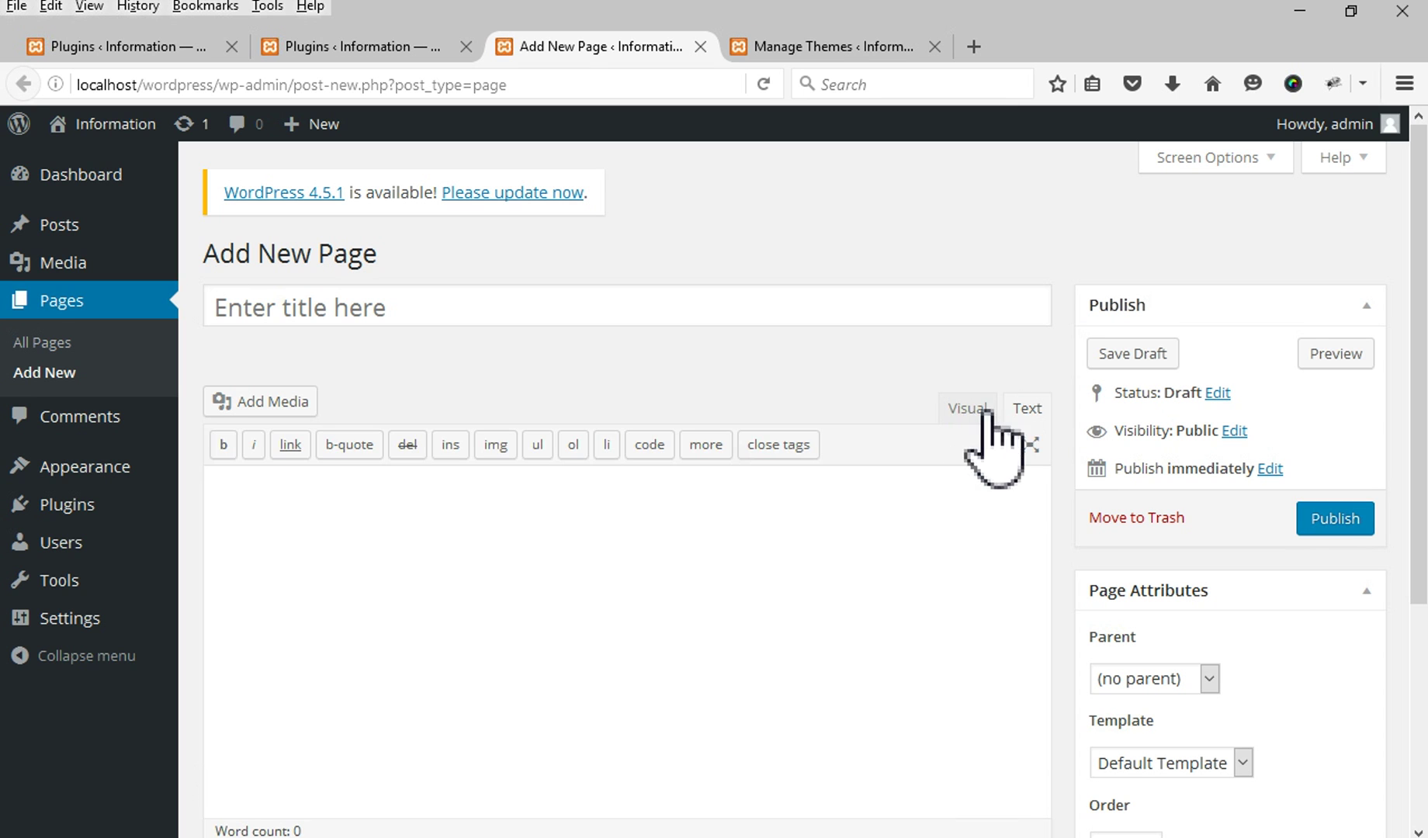
left_click(966, 417)
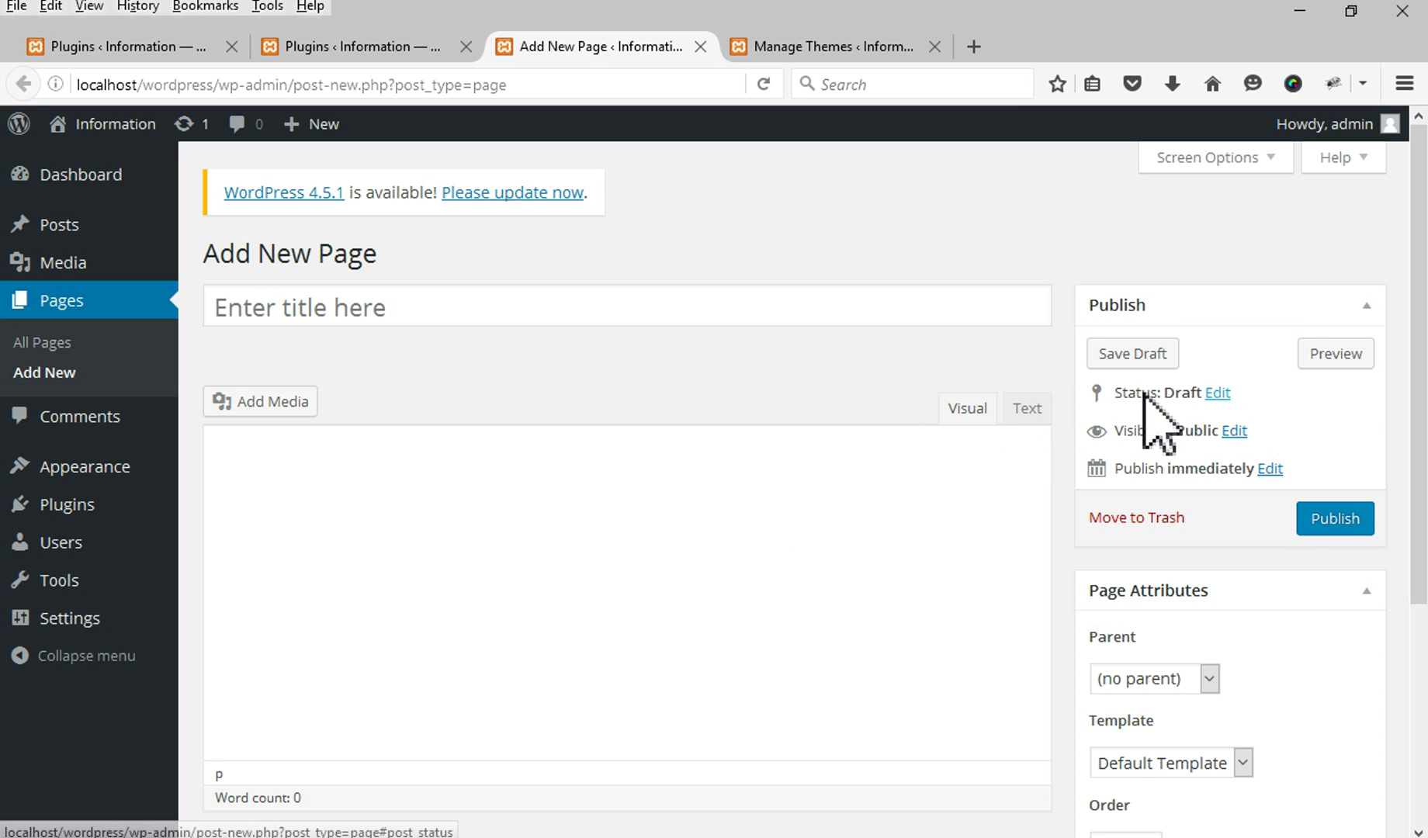
left_click(1024, 411)
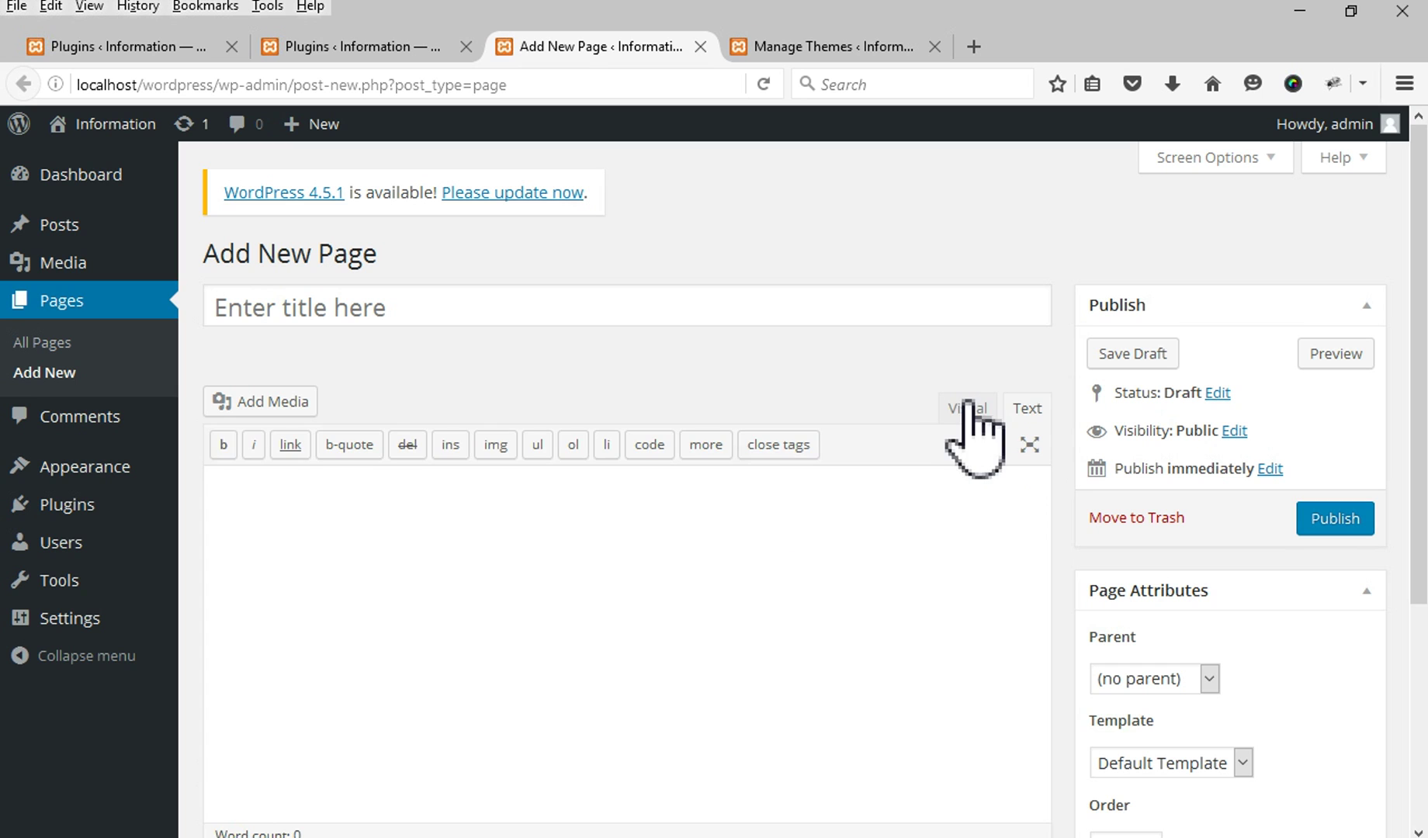
left_click(968, 409)
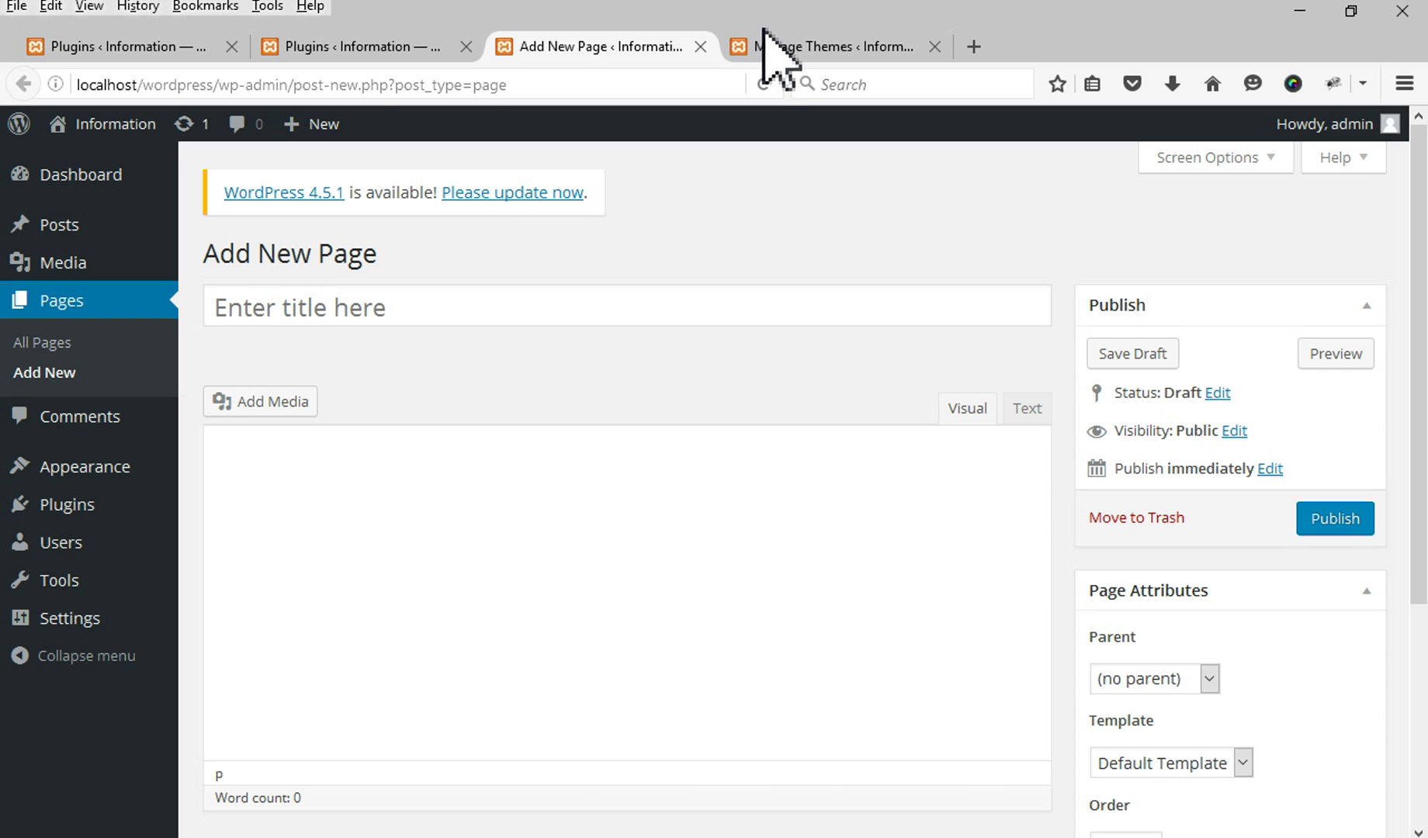
Review the deactivated plugins list, then switch to Manage Themes and open and close History
left_click(355, 45)
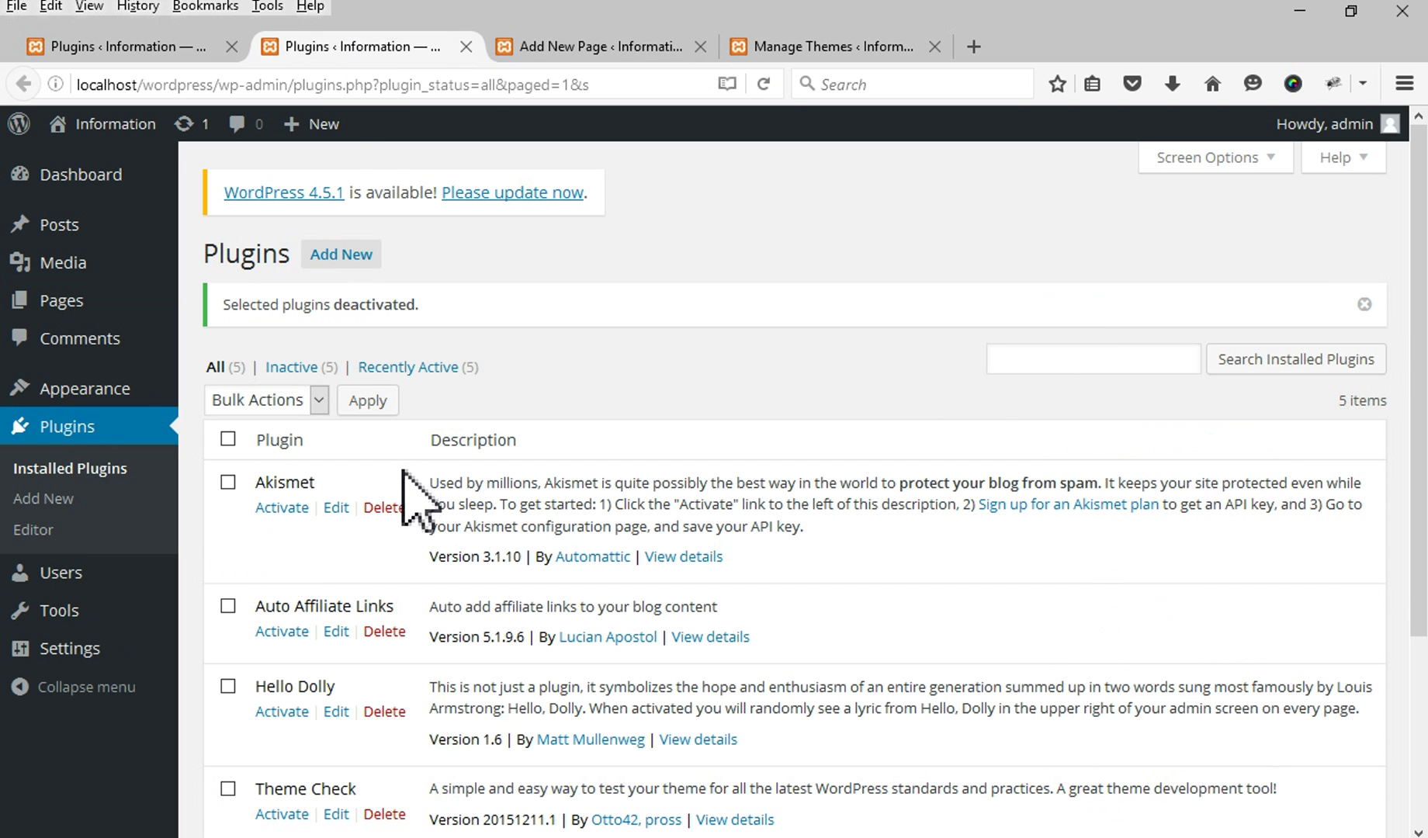
scroll(334, 609, "down", 3)
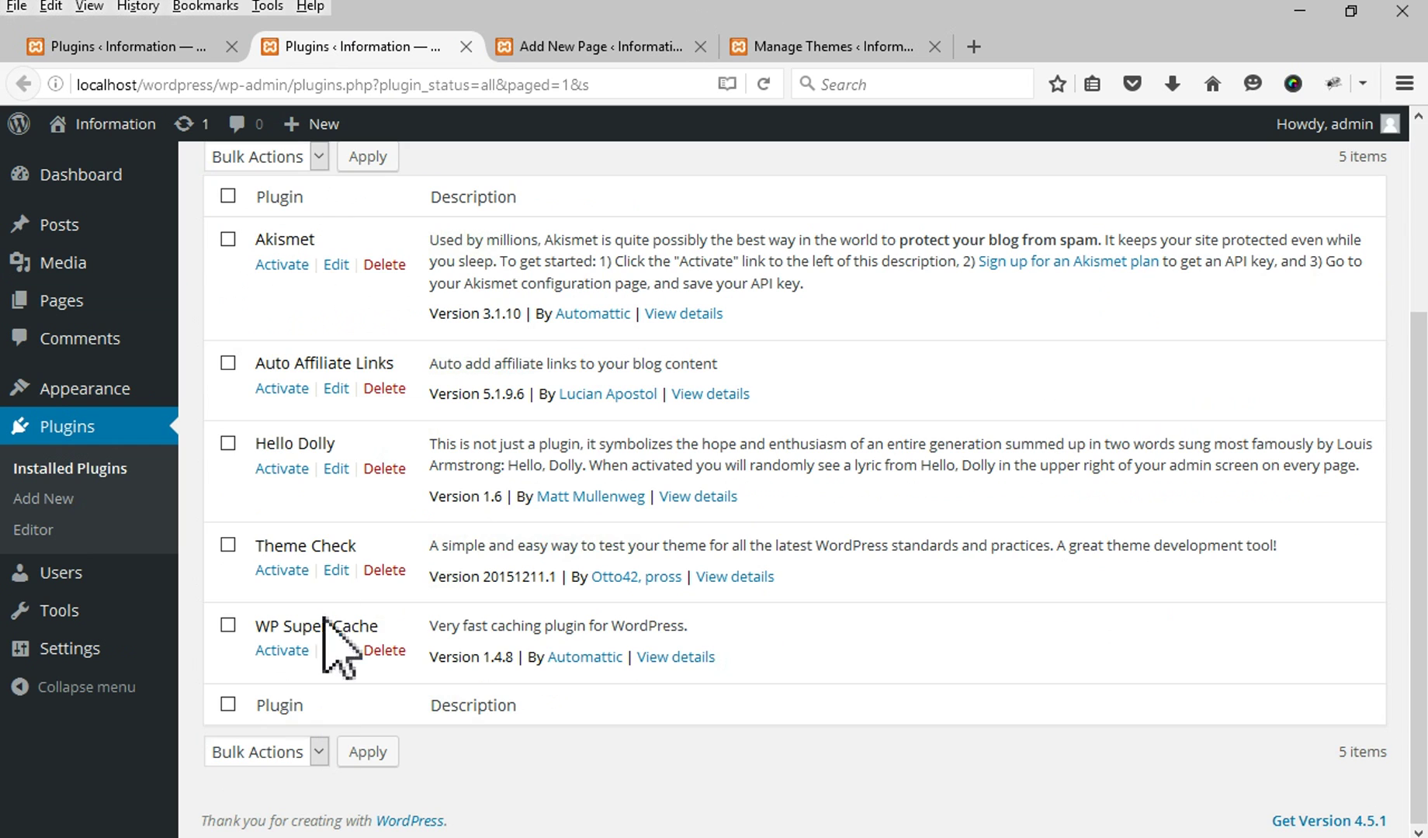
left_click(783, 48)
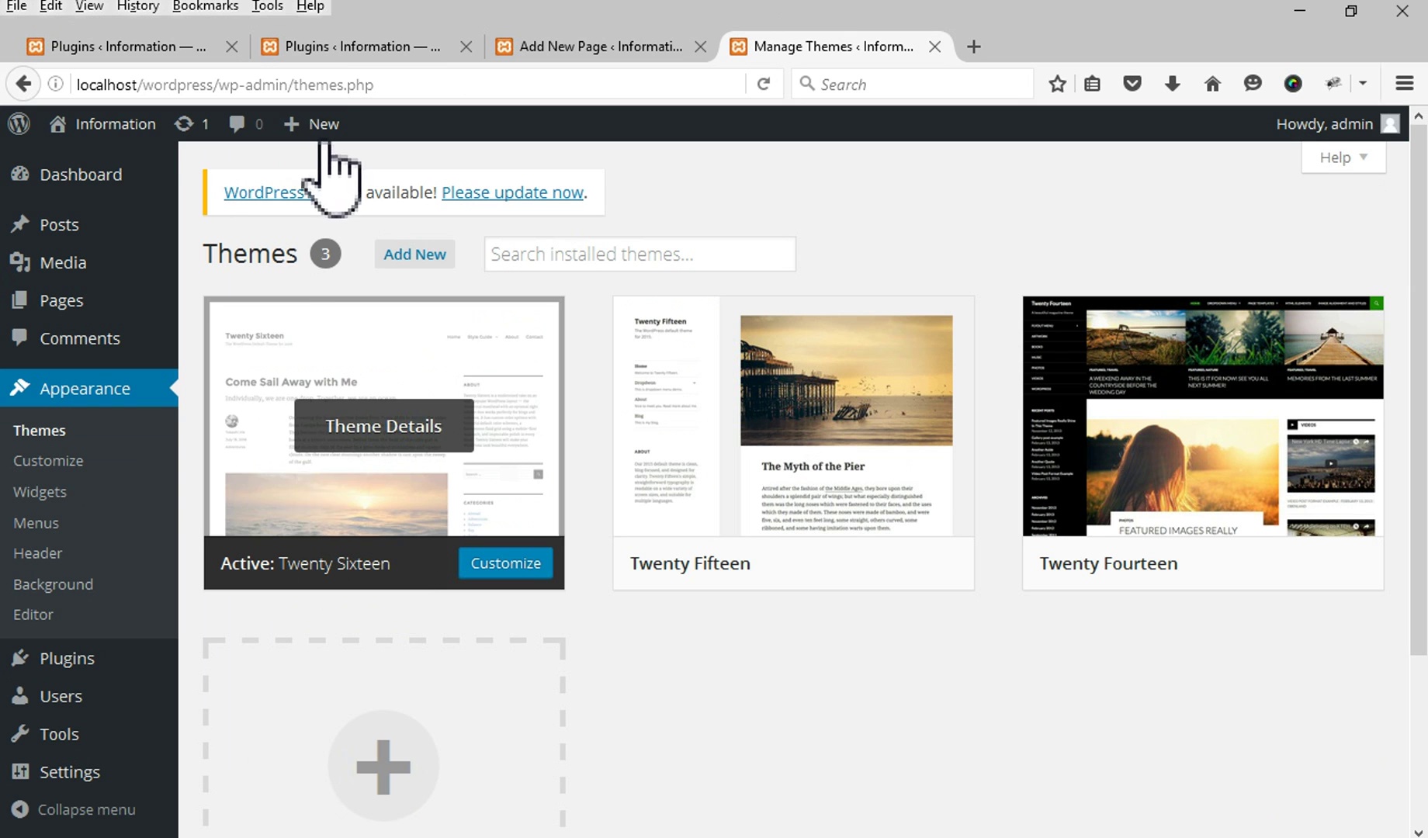
left_click(138, 6)
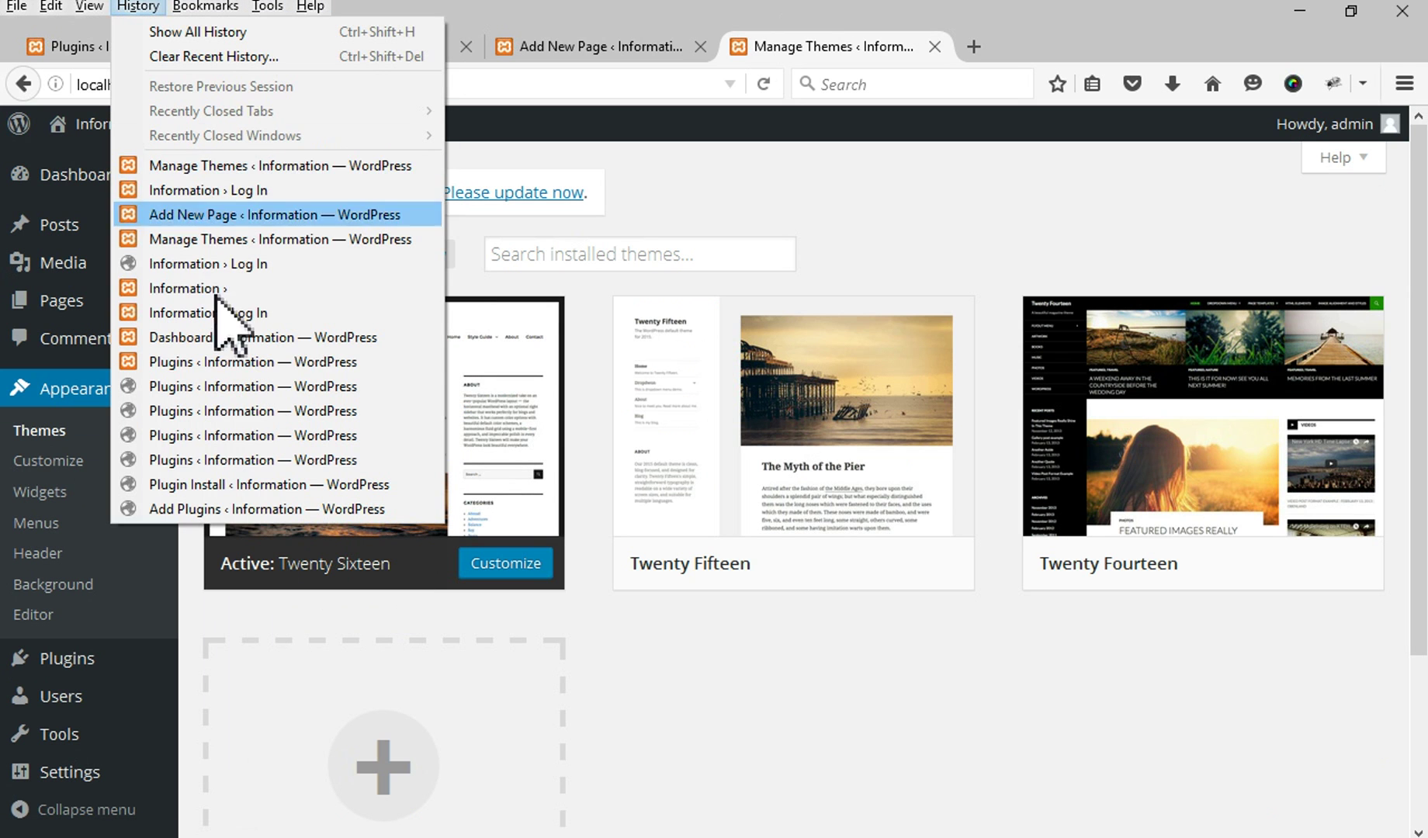
left_click(781, 176)
mouse_move(574, 837)
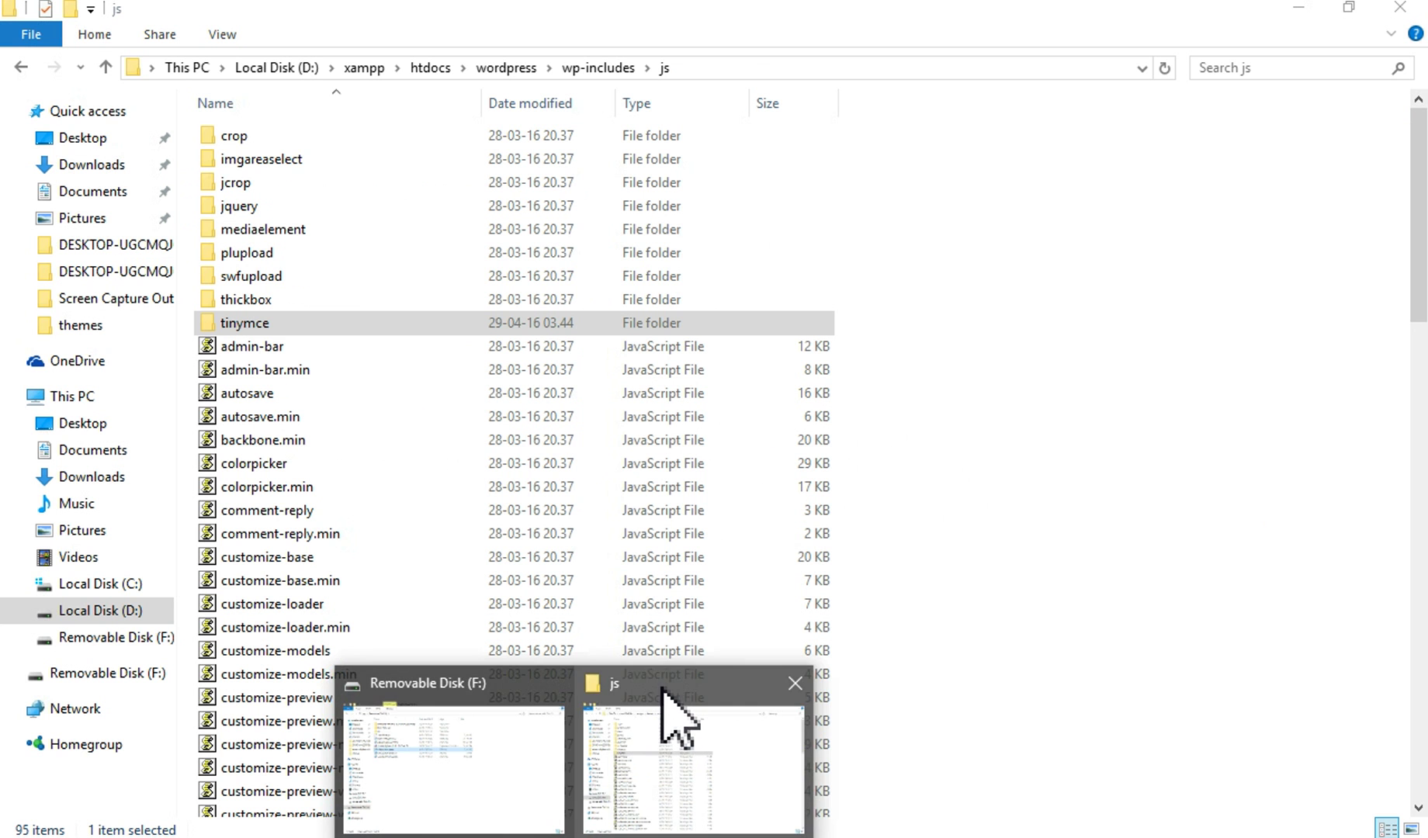
Inspect the wp-includes\js folder, editing its path and the tinymce folder name, then return to Firefox
left_click(661, 686)
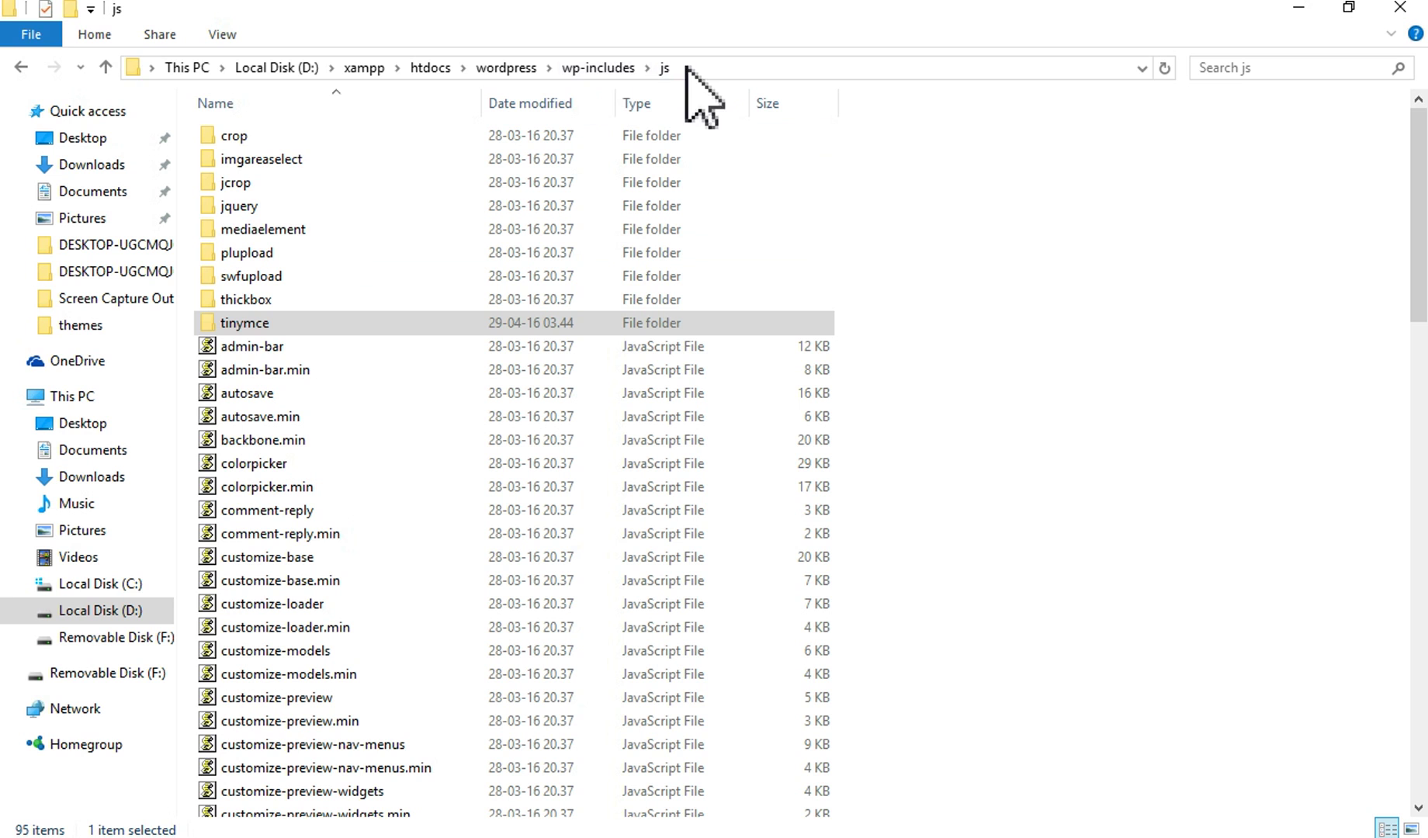
left_click(686, 68)
left_click(321, 69)
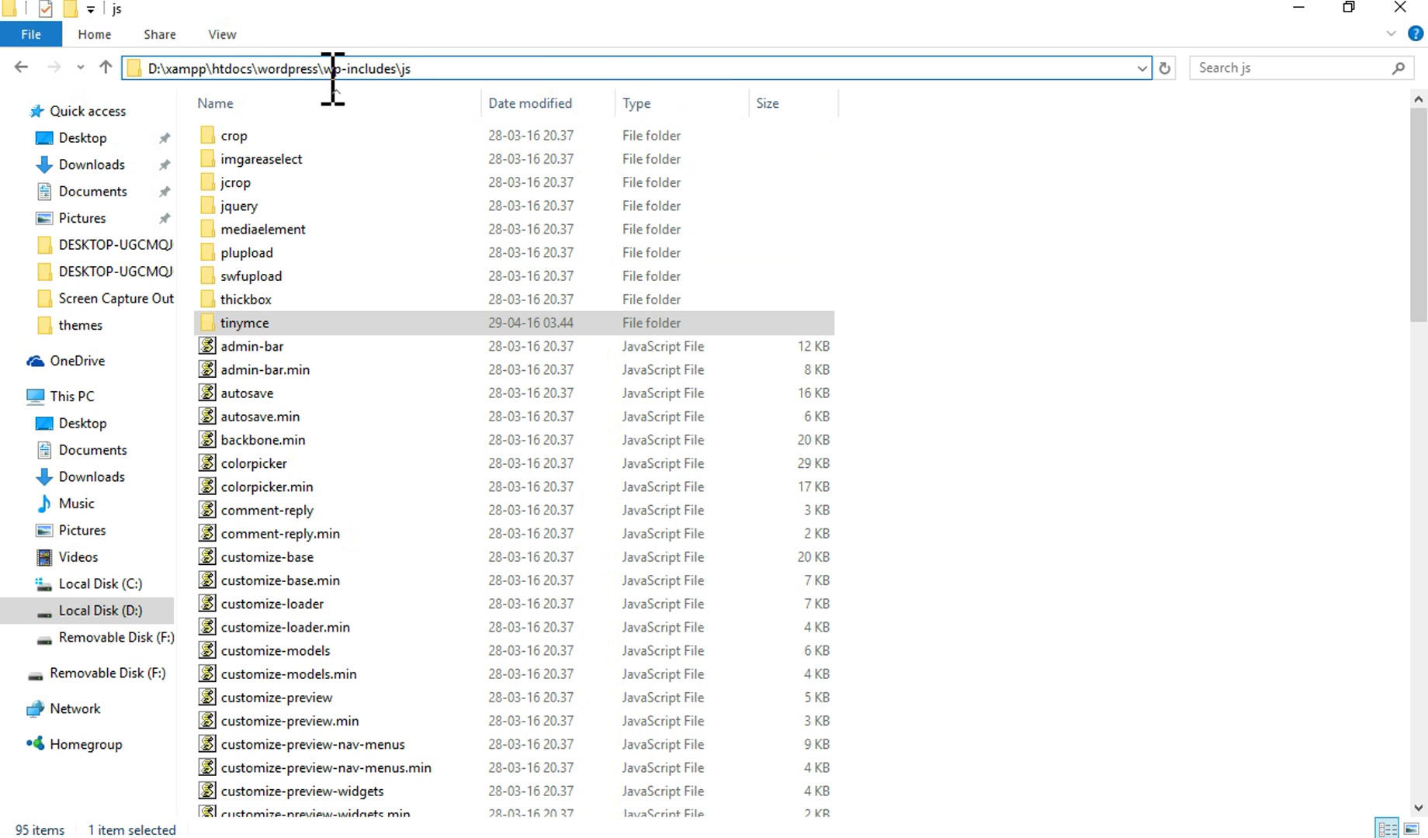
key("BackSpace")
key("BackSpace")
key("BackSpace")
key("BackSpace")
key("BackSpace")
key("BackSpace")
key("BackSpace")
key("BackSpace")
key("BackSpace")
key("BackSpace")
key("BackSpace")
key("BackSpace")
key("BackSpace")
key("BackSpace")
key("BackSpace")
key("BackSpace")
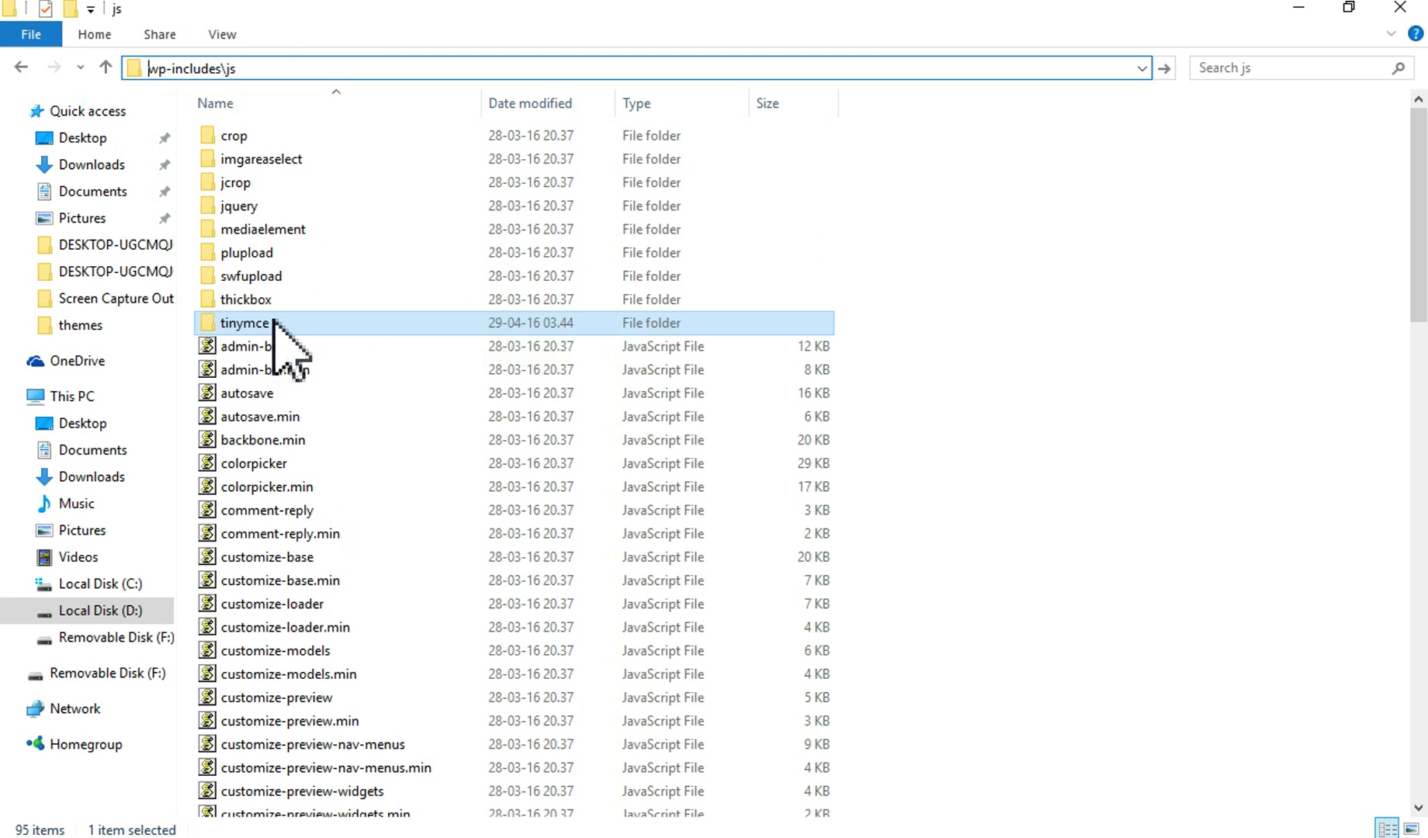
left_click(274, 322)
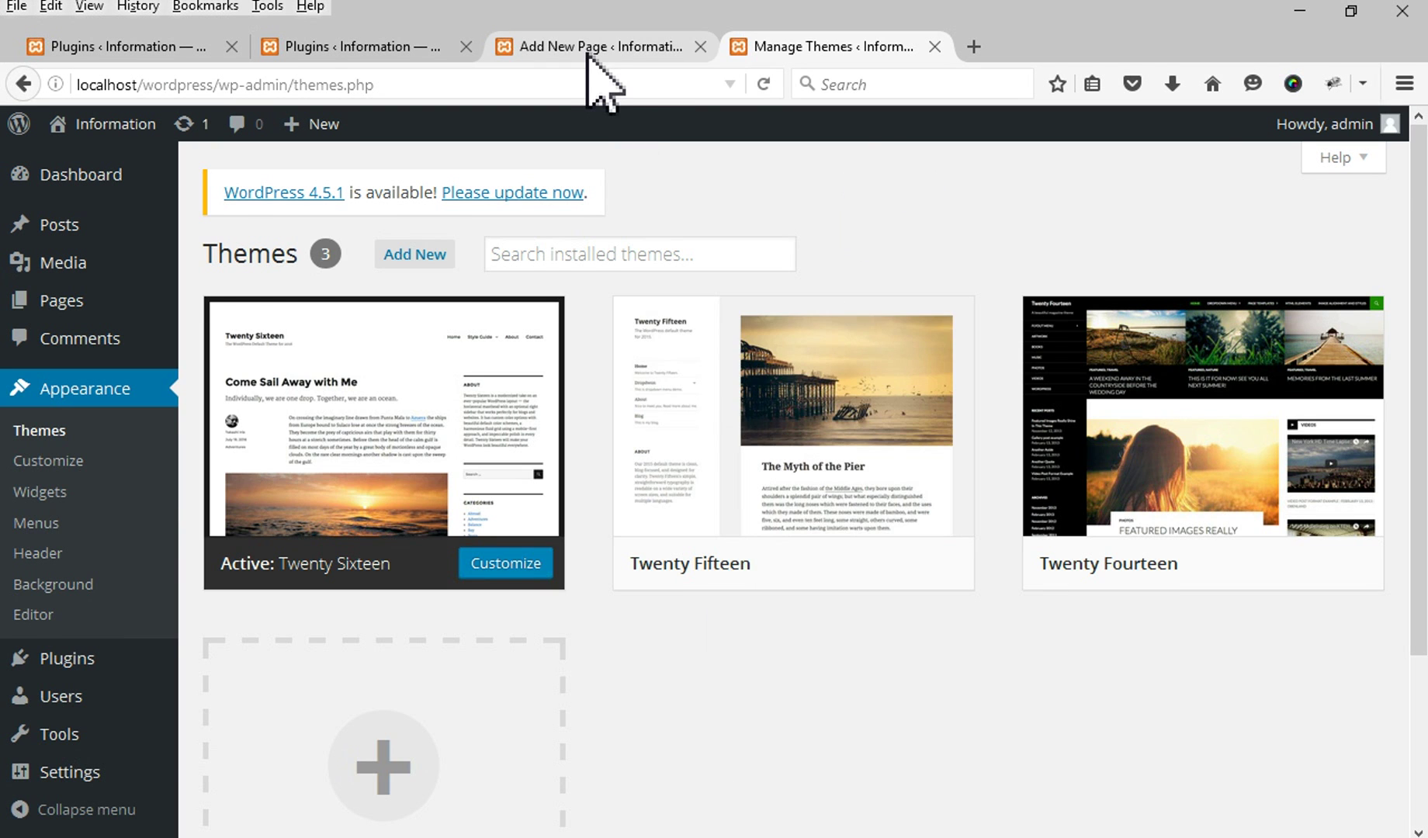
left_click(593, 48)
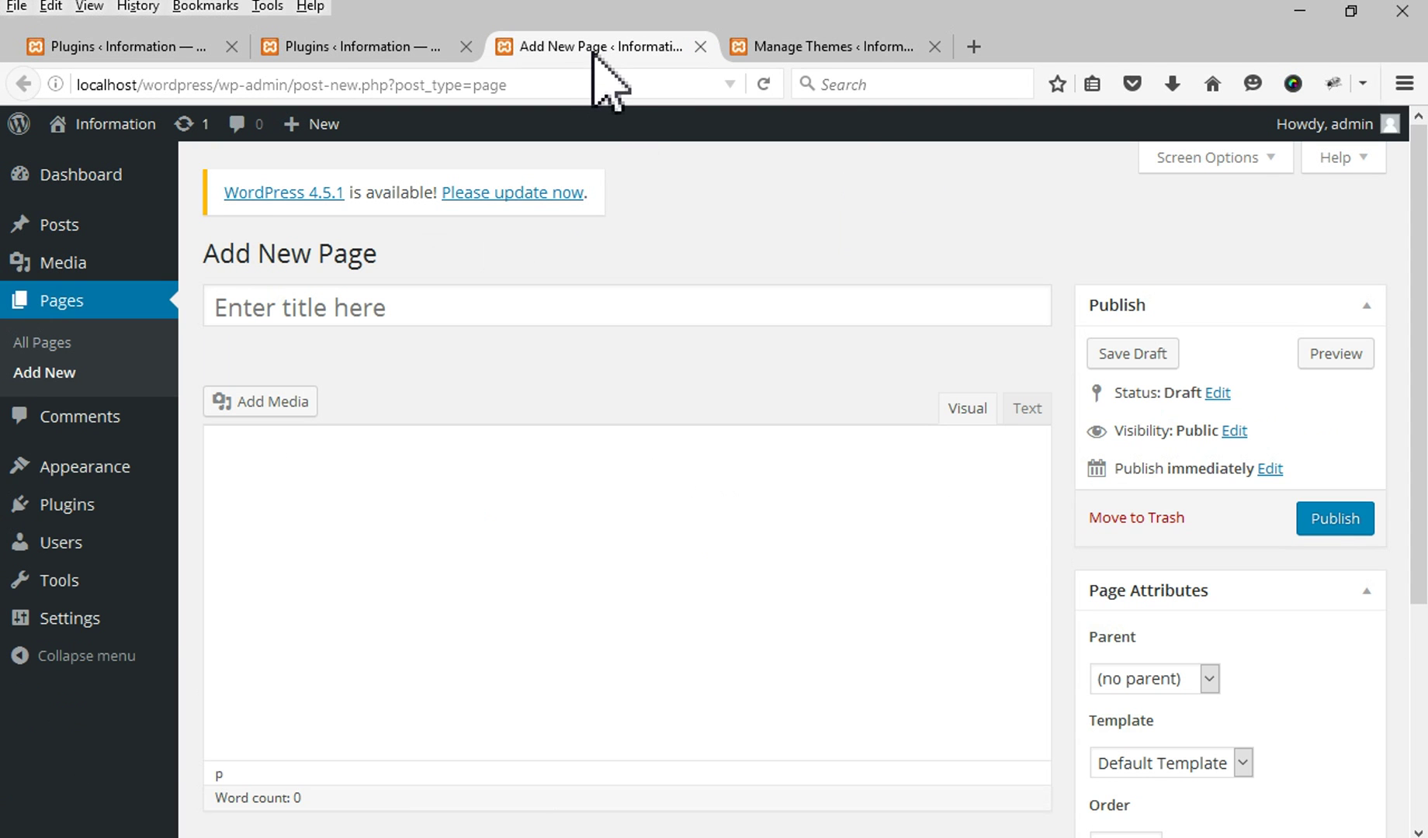
Reload the Add New Page editor with F5 and bring up wp-config.php in Notepad++
key("F5")
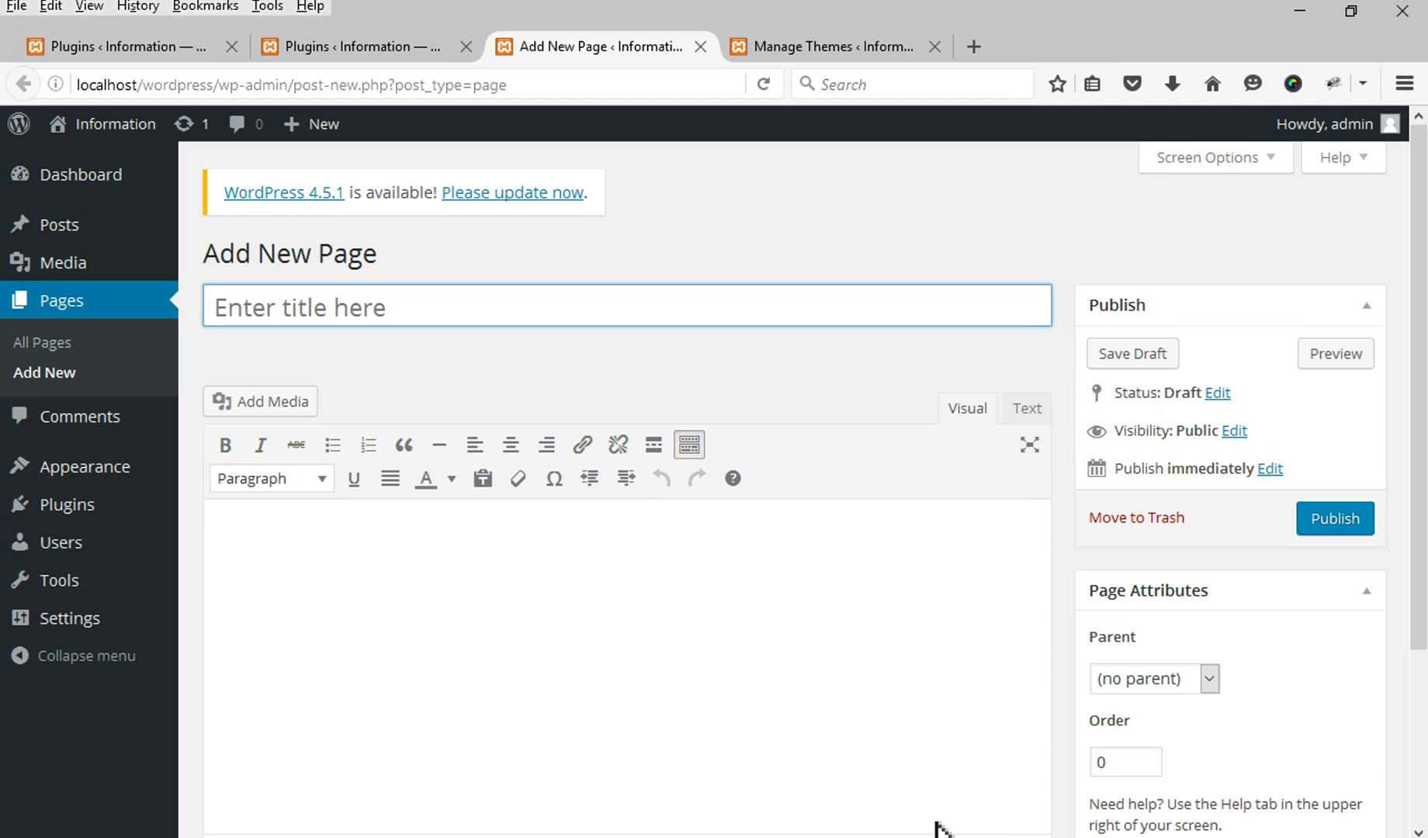
left_click(905, 737)
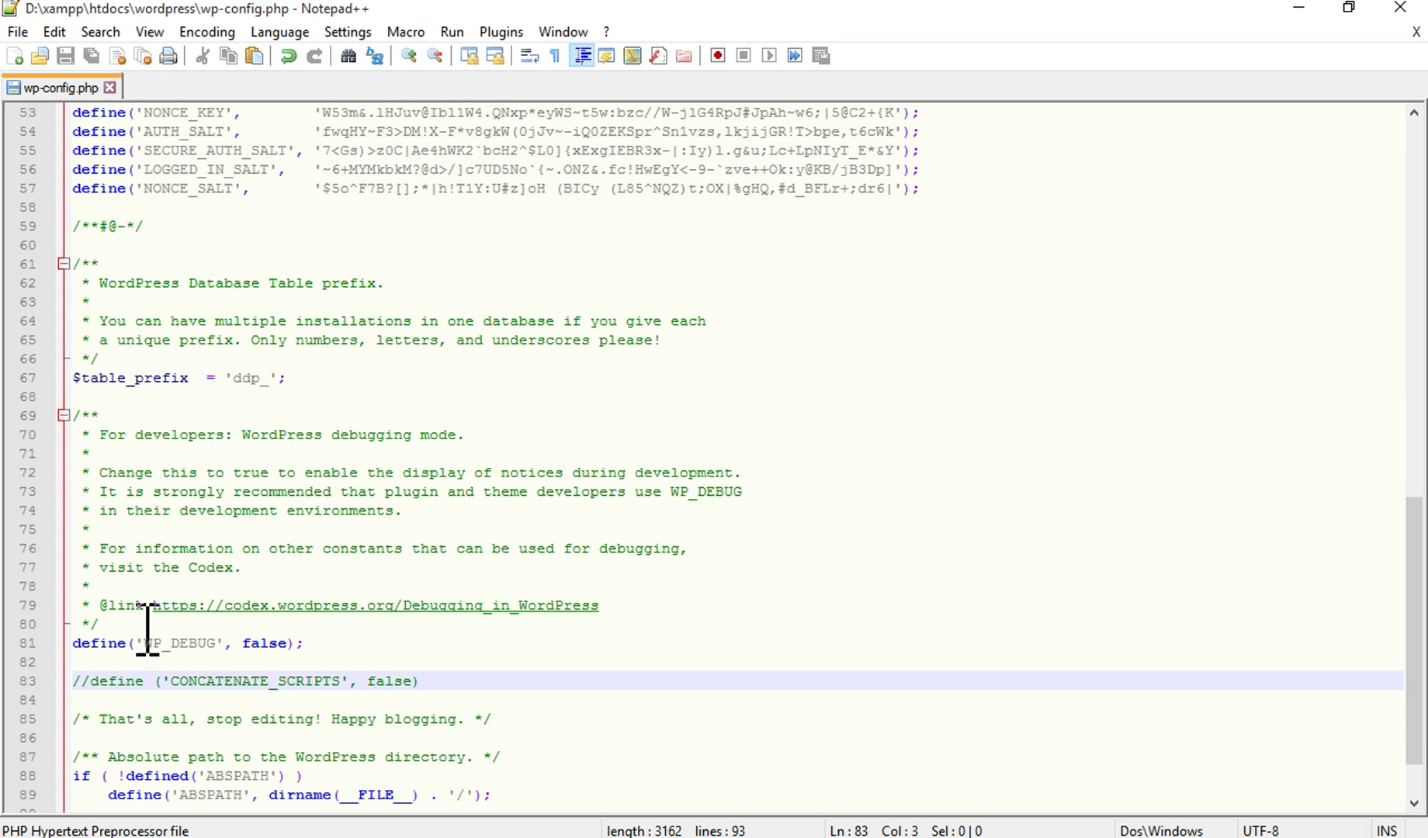
Uncomment define('CONCATENATE_SCRIPTS', false), pull it up to line 82 under WP_DEBUG, and select it
left_click(101, 692)
key("shift+Up")
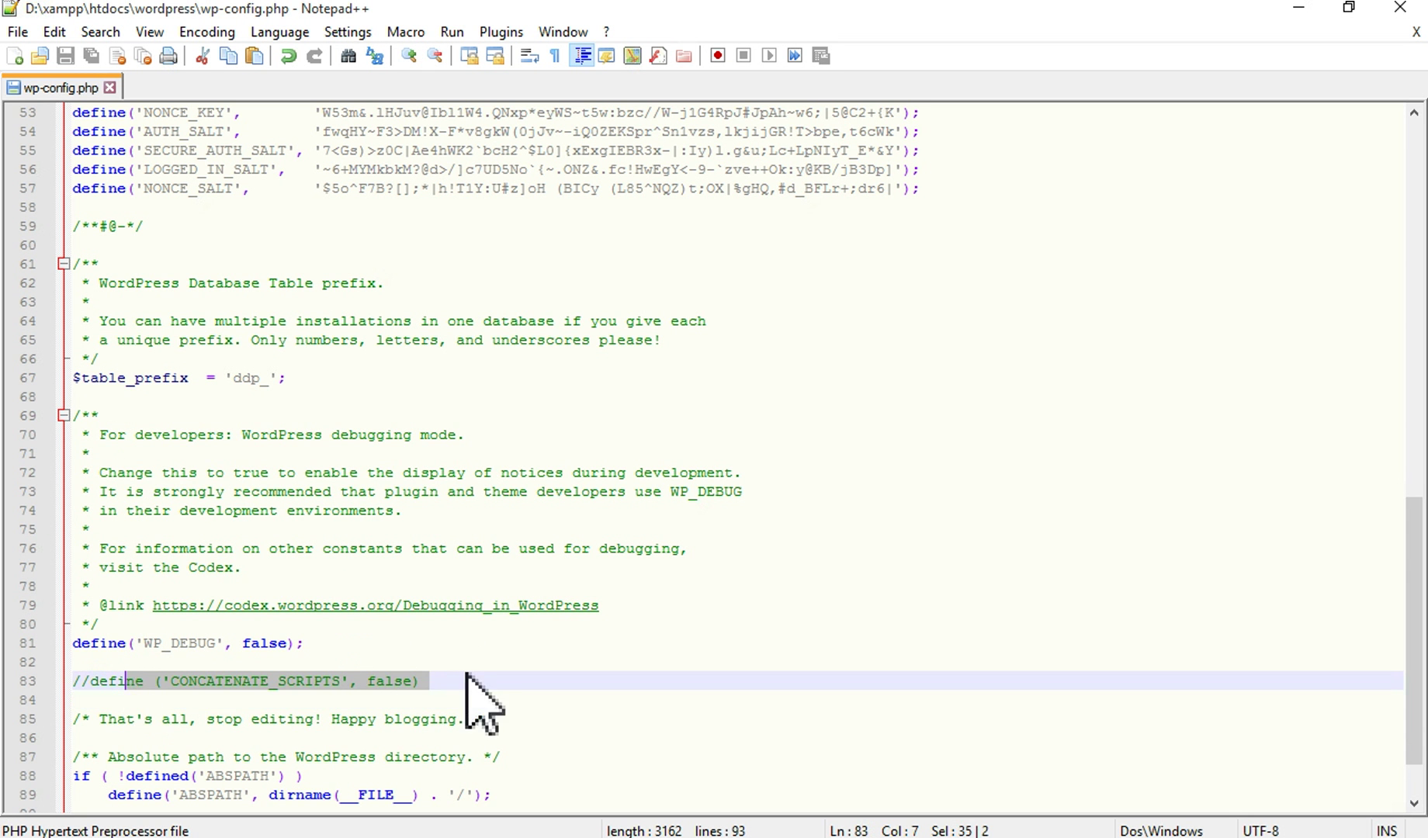
left_click(420, 680)
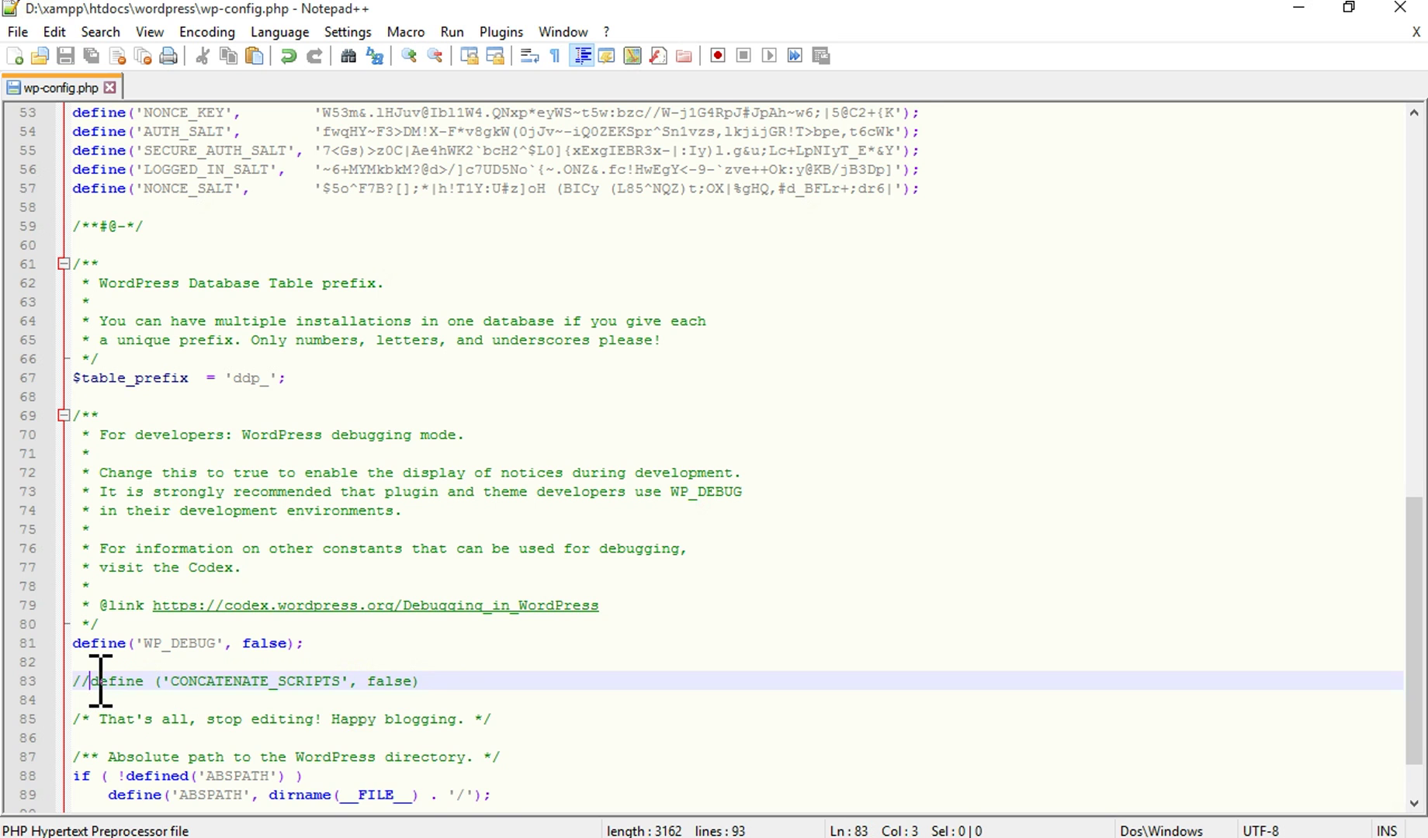
key("BackSpace")
key("BackSpace")
key("BackSpace")
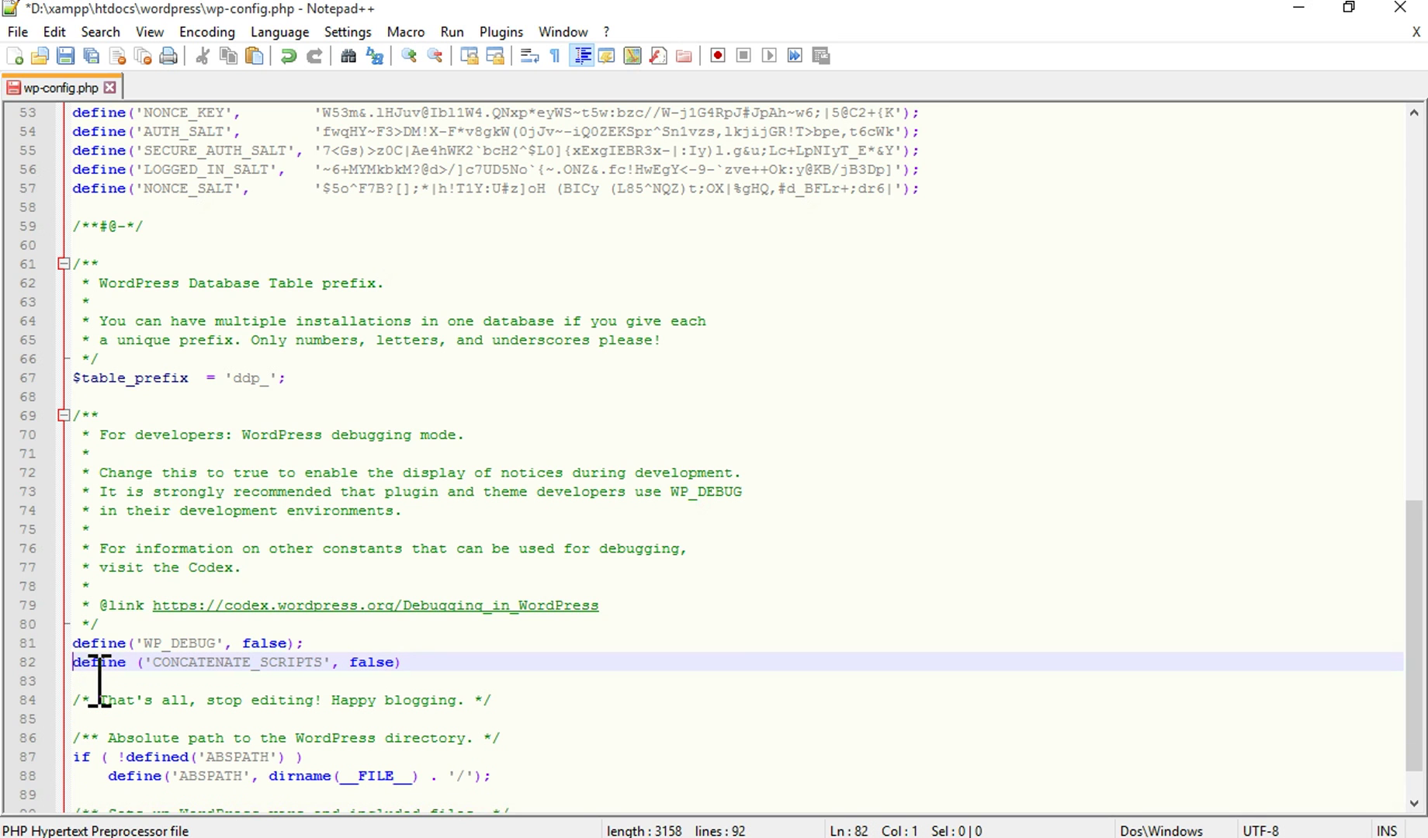
left_click(257, 643)
left_click_drag(433, 663, 67, 661)
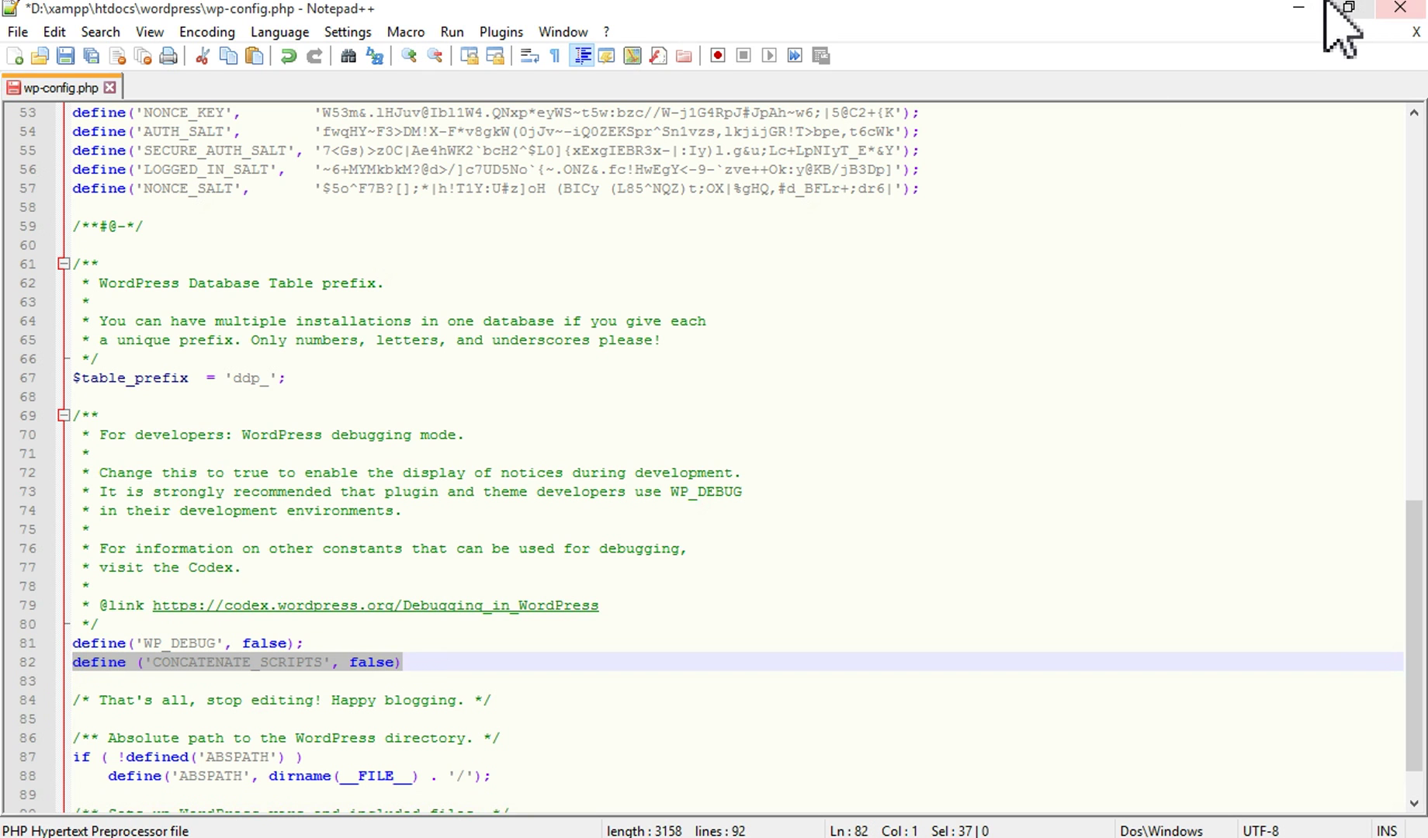